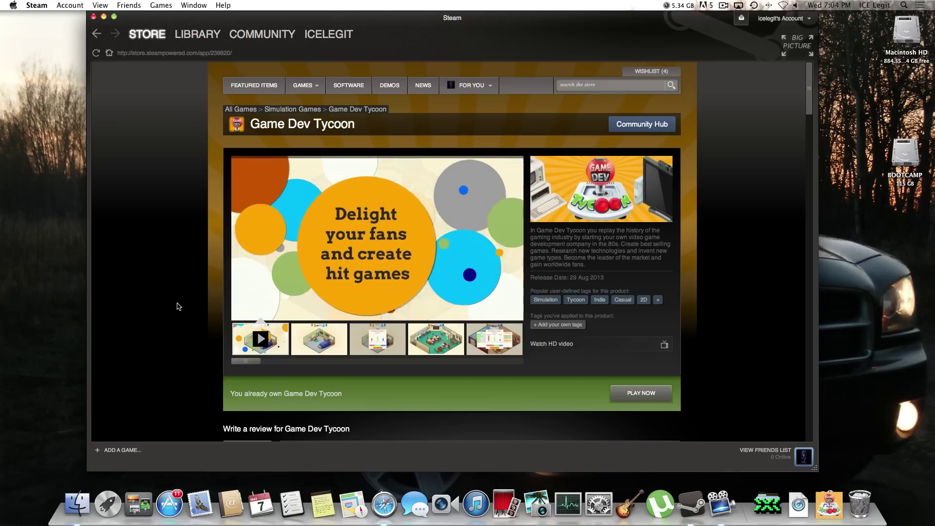
# Scroll down through the Game Dev Tycoon store page and back up to the top.
pyautogui.scroll(-10, 436, 276)
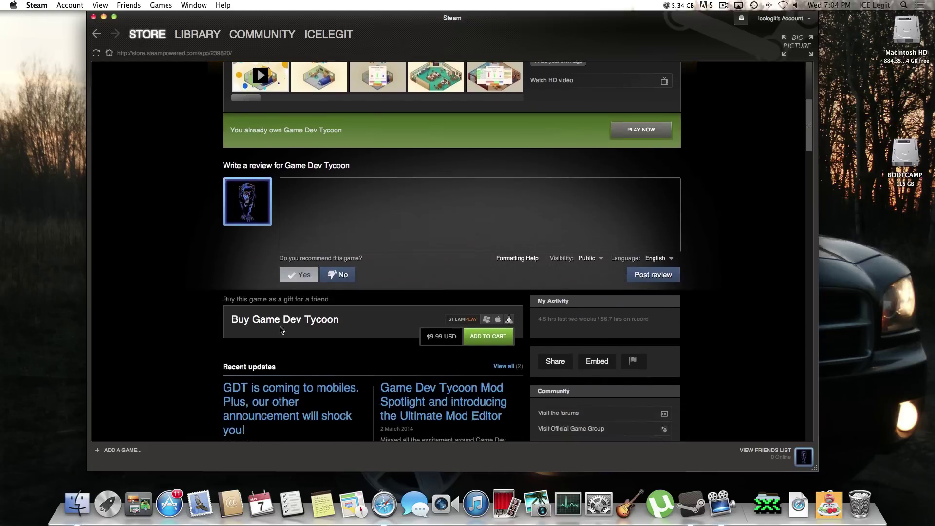
pyautogui.scroll(-3, 651, 304)
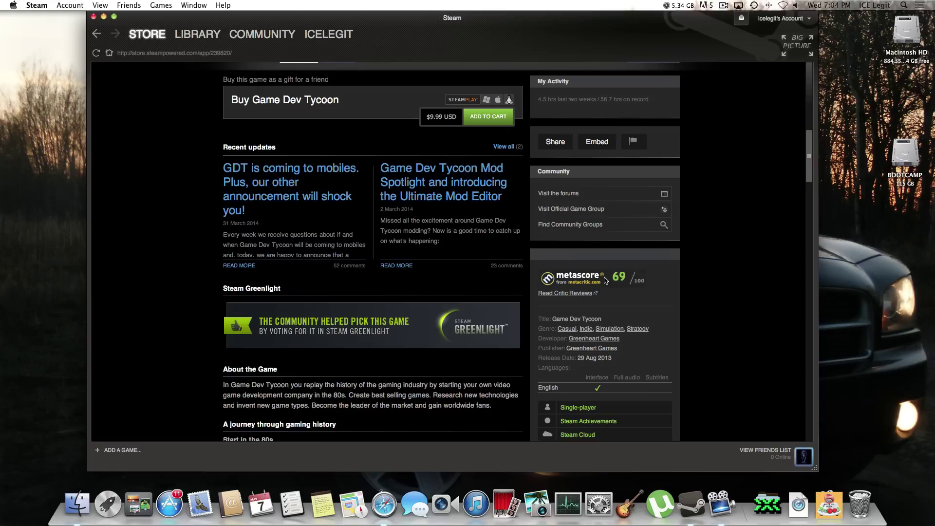
pyautogui.scroll(-20, 604, 280)
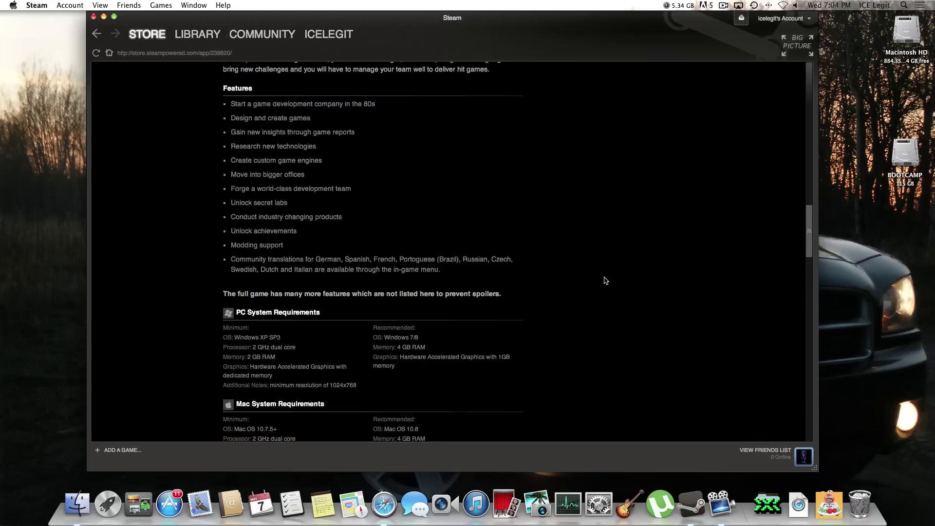
pyautogui.scroll(-10, 604, 280)
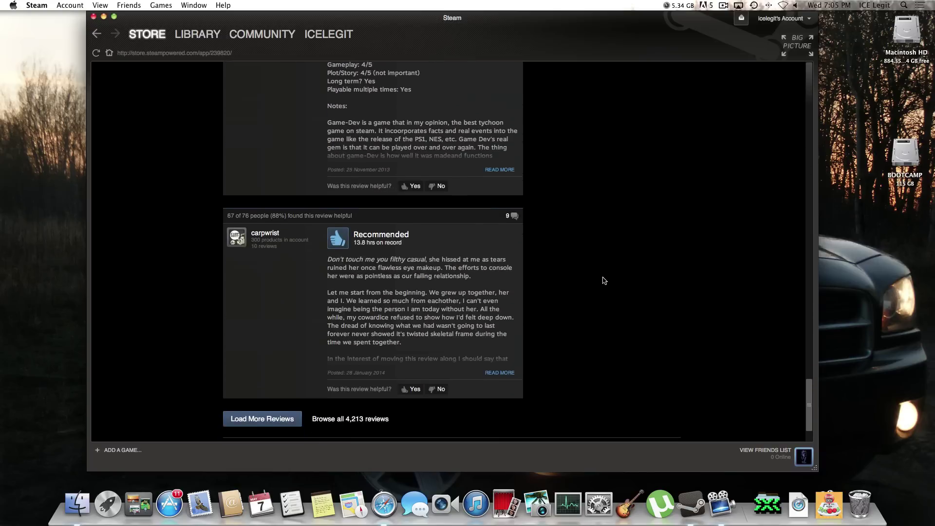
pyautogui.scroll(15, 604, 280)
pyautogui.scroll(20, 604, 281)
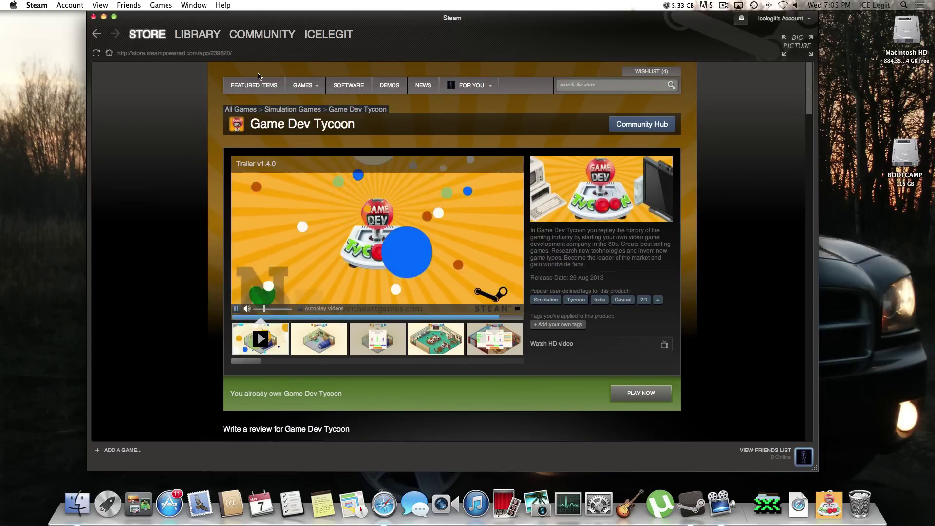
# Switch to the Steam library and look at the Dota 2 and Left 4 Dead 2 entries.
pyautogui.click(190, 39)
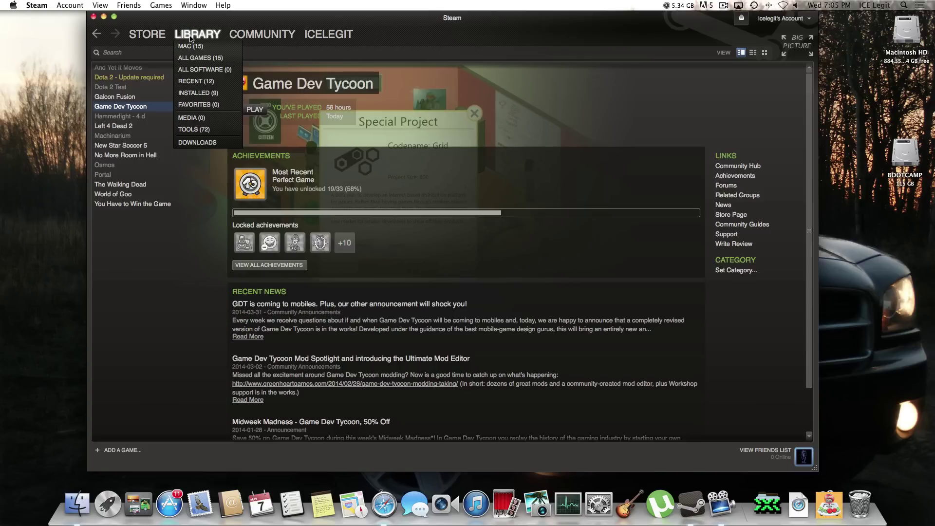
pyautogui.click(121, 78)
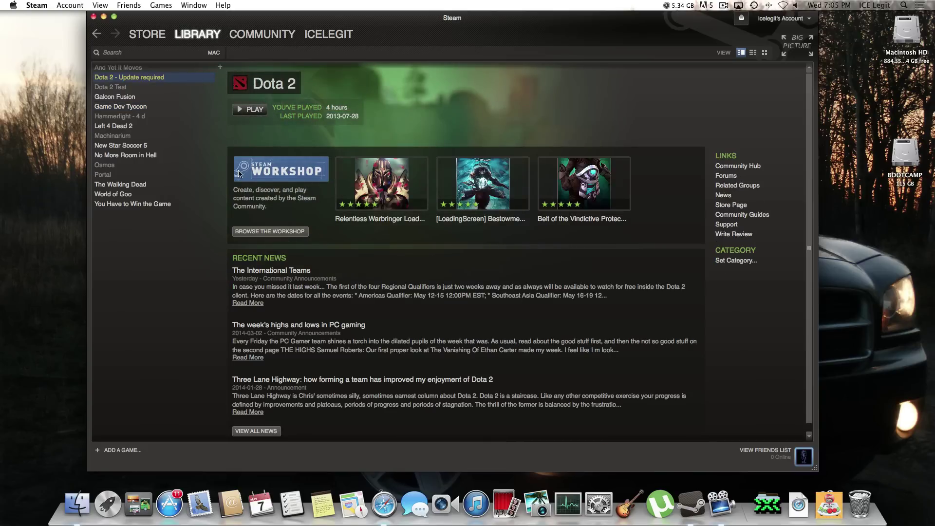
pyautogui.click(122, 127)
# Return to Game Dev Tycoon and open its 'Game Dev Tycoon modding is taking off!' news article.
pyautogui.scroll(-1, 230, 240)
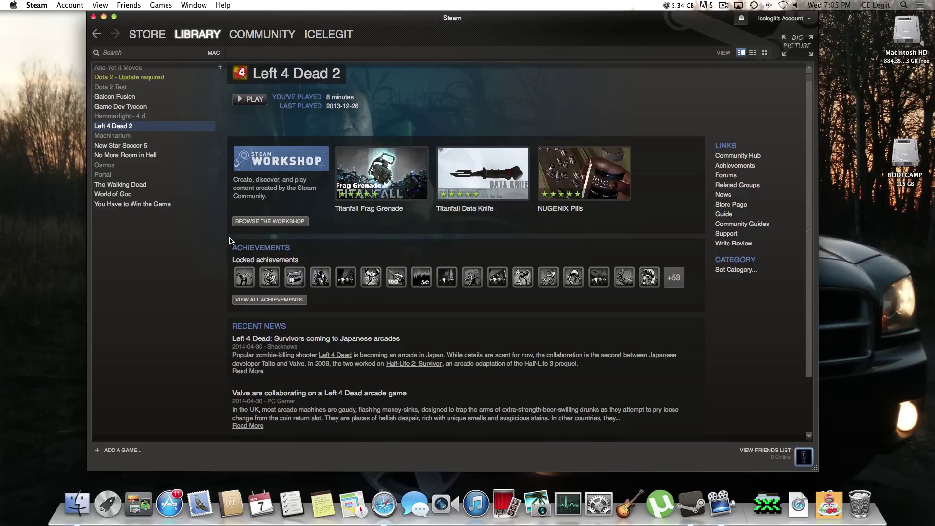
pyautogui.click(135, 107)
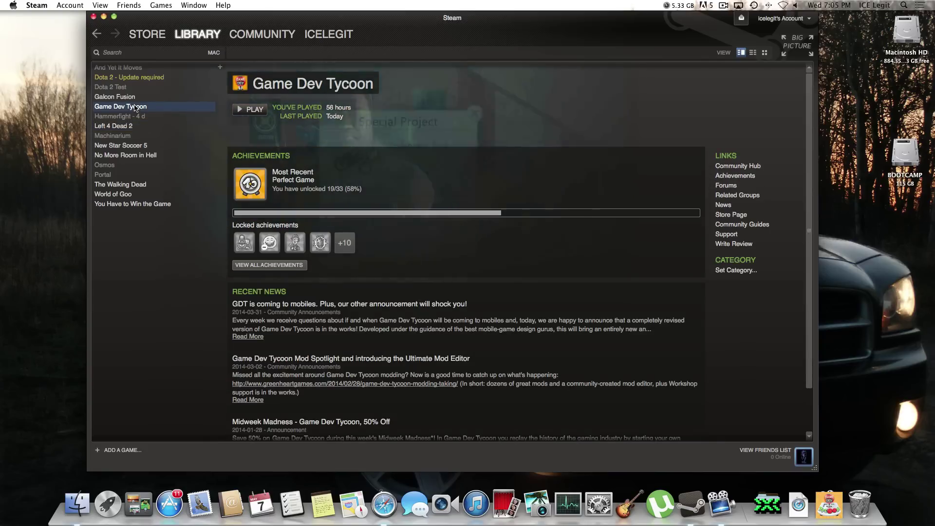
pyautogui.scroll(-3, 312, 272)
pyautogui.click(370, 336)
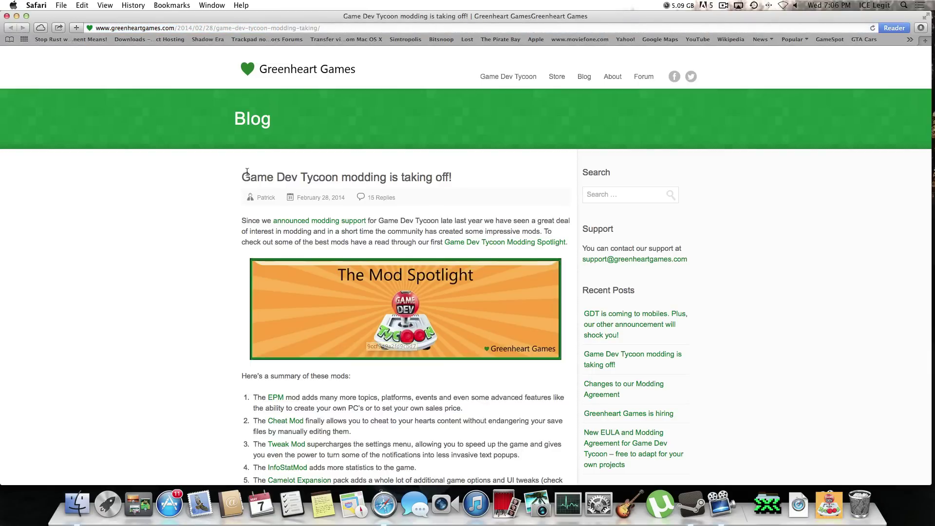
pyautogui.scroll(-5, 212, 203)
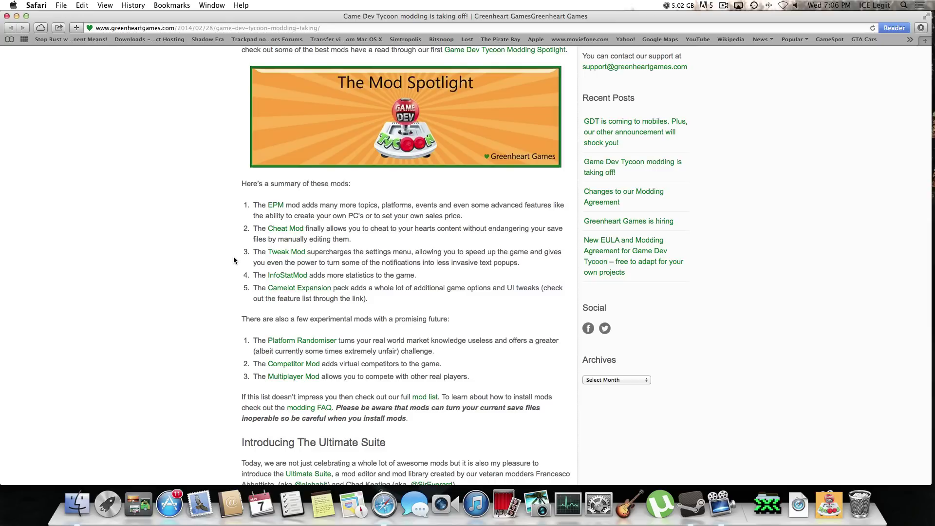
pyautogui.scroll(-1, 236, 266)
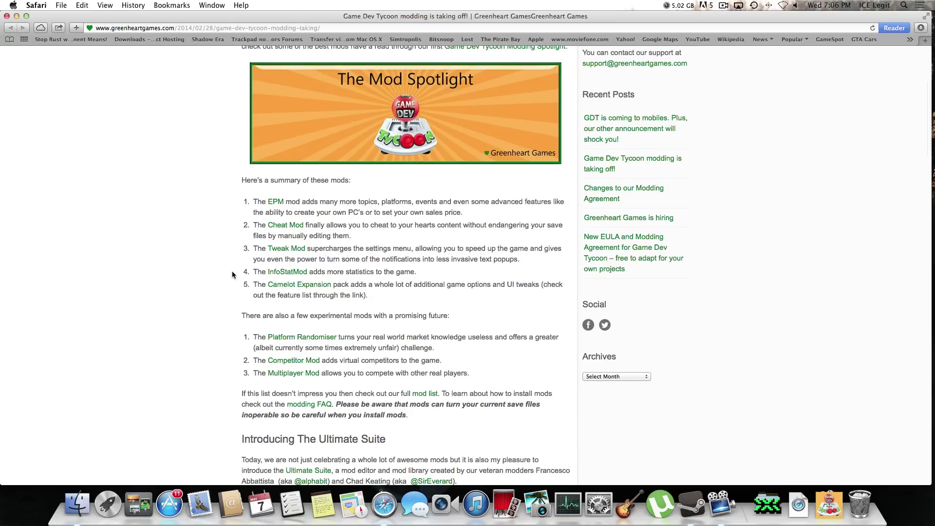
pyautogui.scroll(-10, 229, 317)
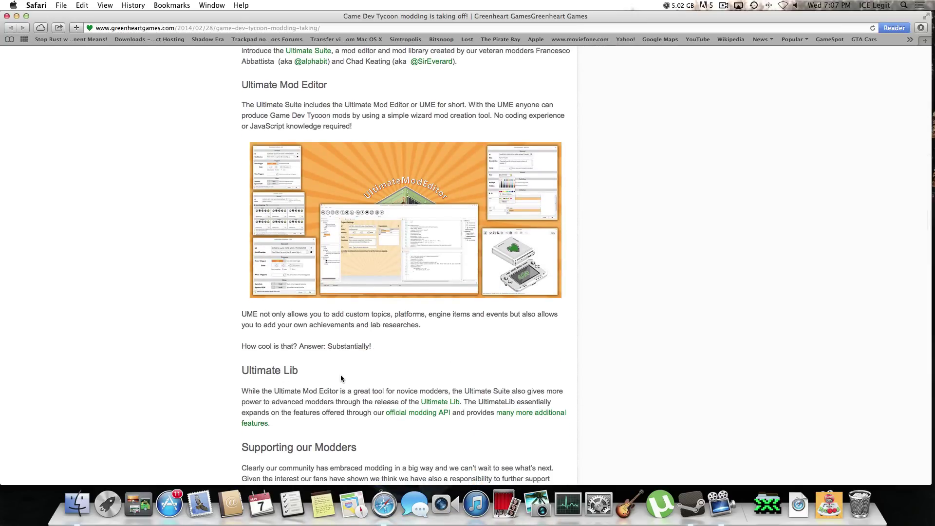
pyautogui.scroll(1, 290, 324)
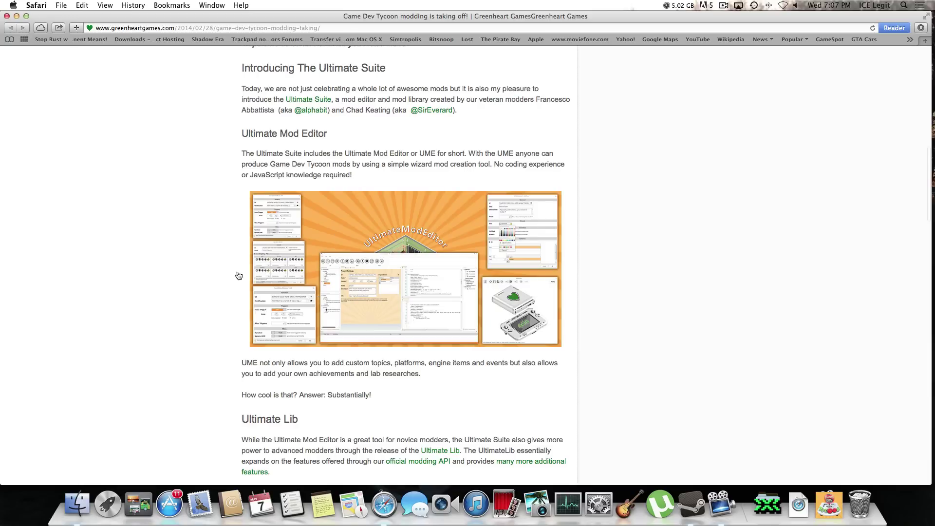
pyautogui.scroll(15, 226, 267)
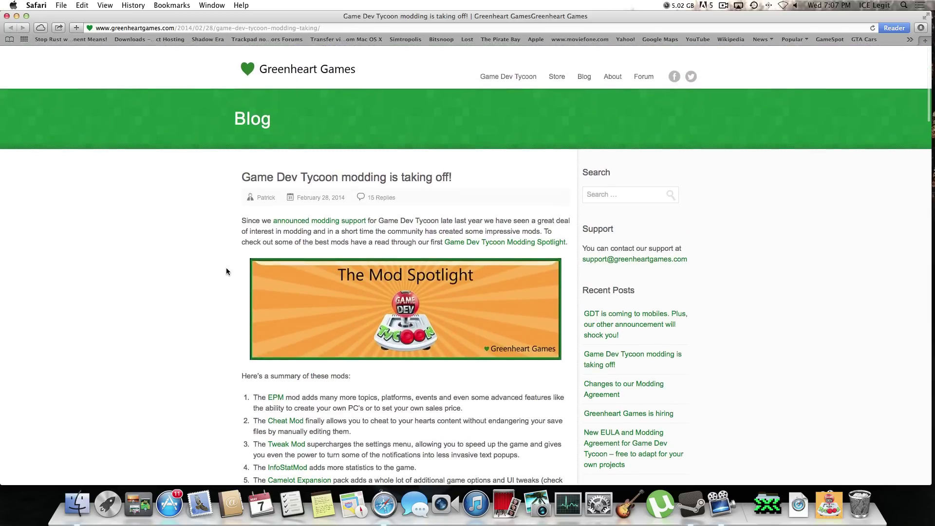
pyautogui.scroll(-3, 226, 268)
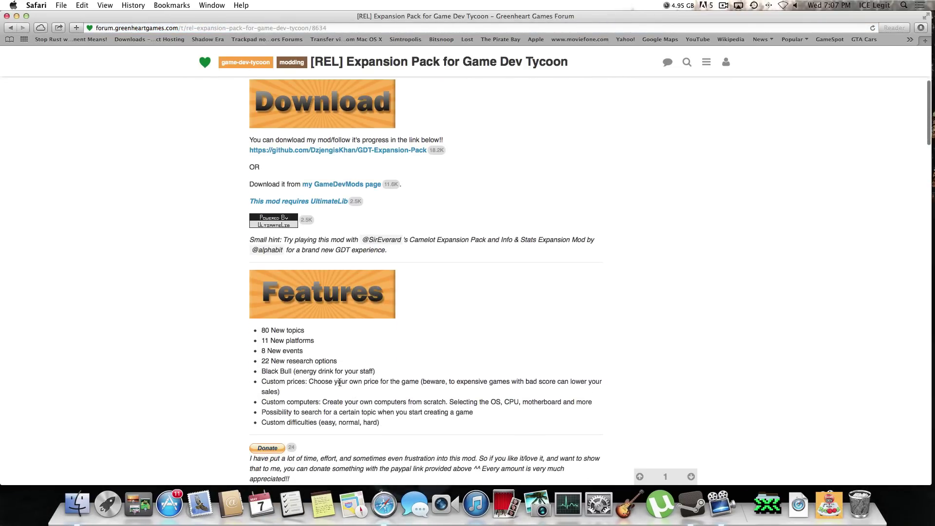
pyautogui.scroll(3, 238, 343)
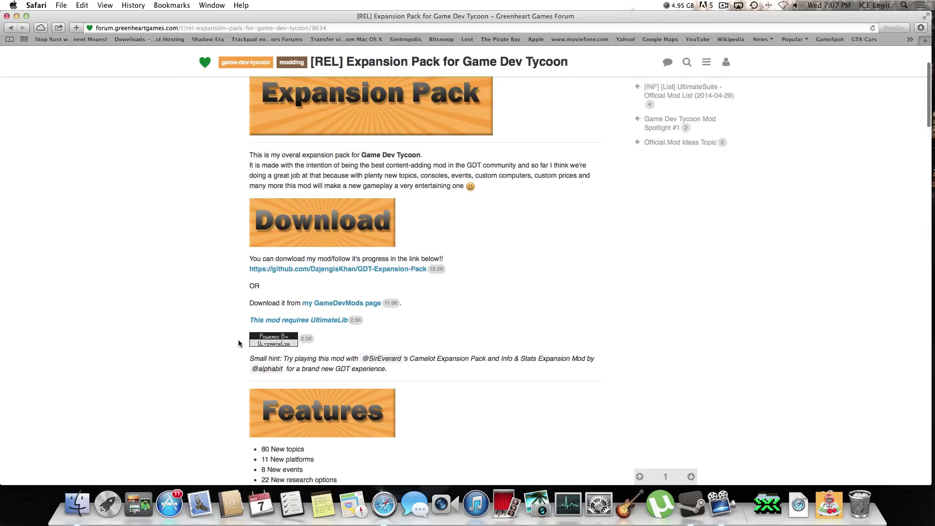
pyautogui.scroll(-1, 367, 268)
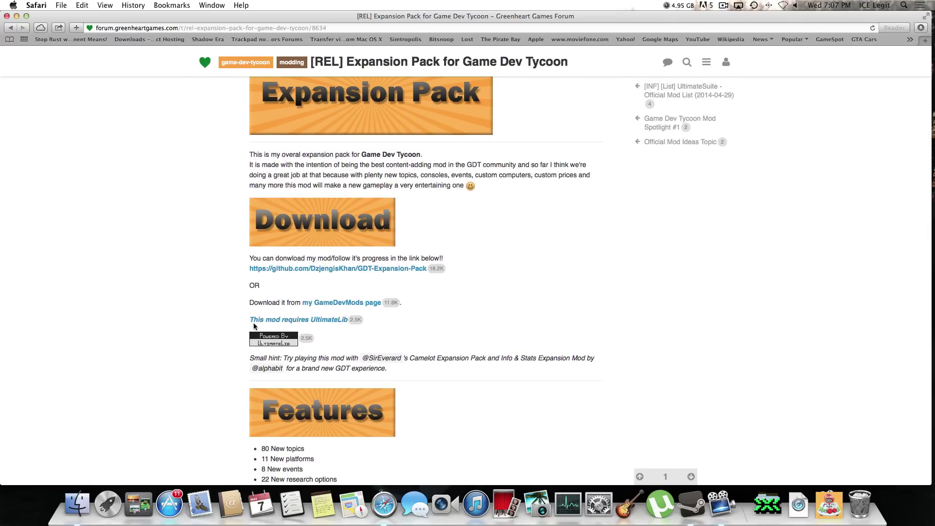
pyautogui.click(9, 29)
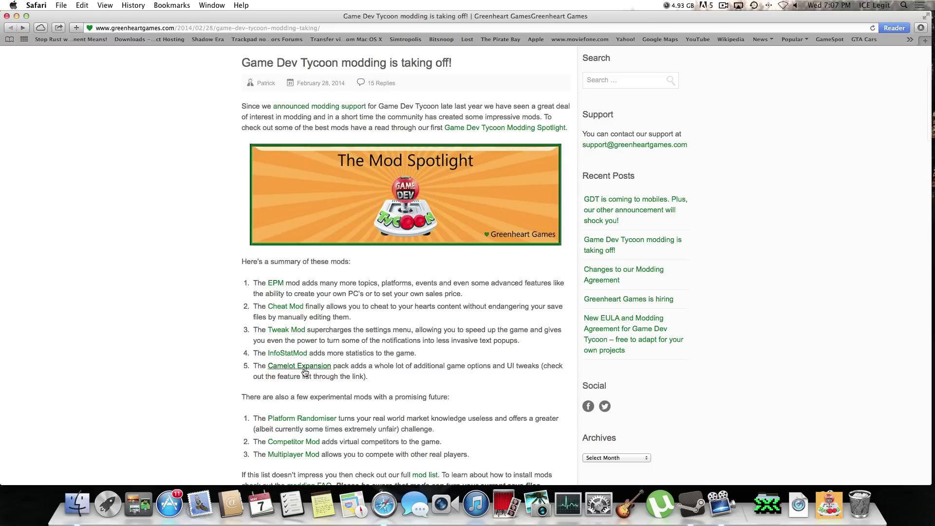
# Look through the InfoStatMod forum thread, then return to the modding blog post.
pyautogui.click(296, 356)
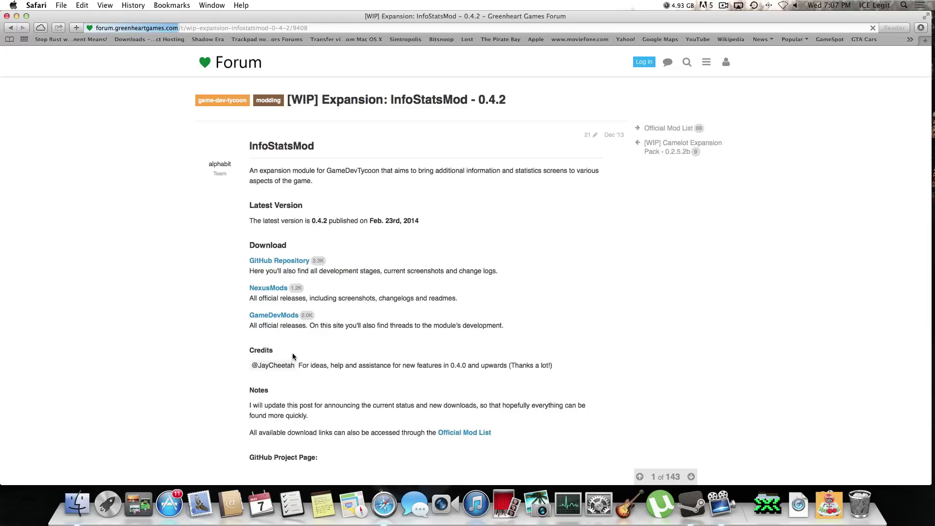
pyautogui.scroll(-10, 294, 357)
pyautogui.scroll(5, 292, 352)
pyautogui.scroll(5, 273, 173)
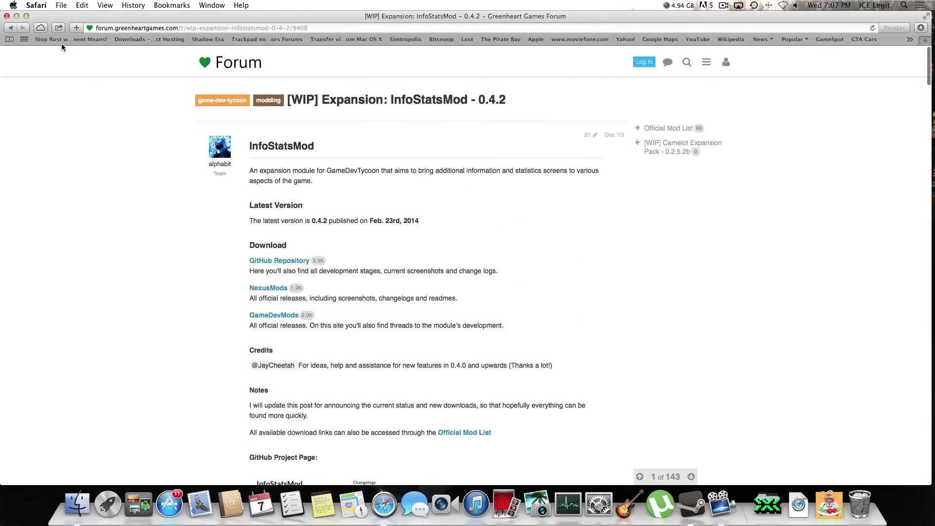
pyautogui.click(10, 28)
pyautogui.scroll(-15, 200, 314)
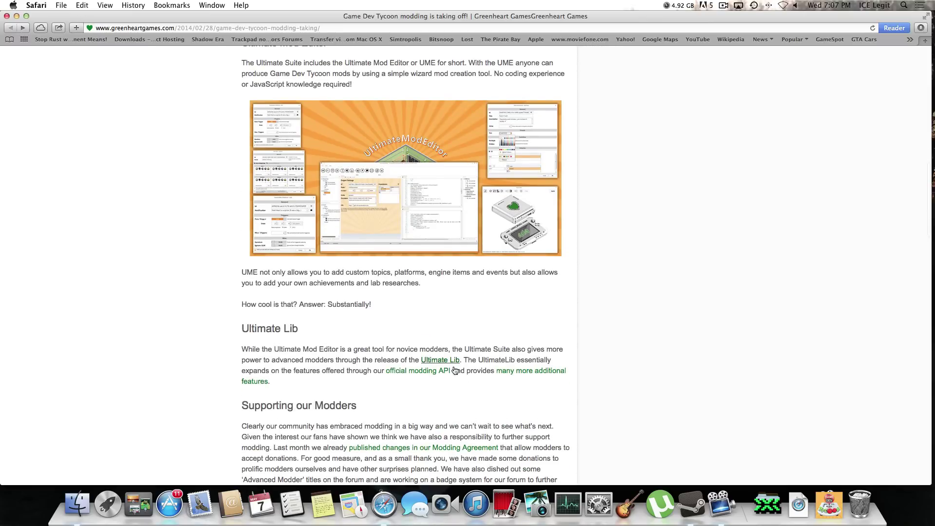
# Follow the Ultimate Lib thread to the official UltimateSuite site for UltimateLib 1.3.3, then close Safari.
pyautogui.click(451, 361)
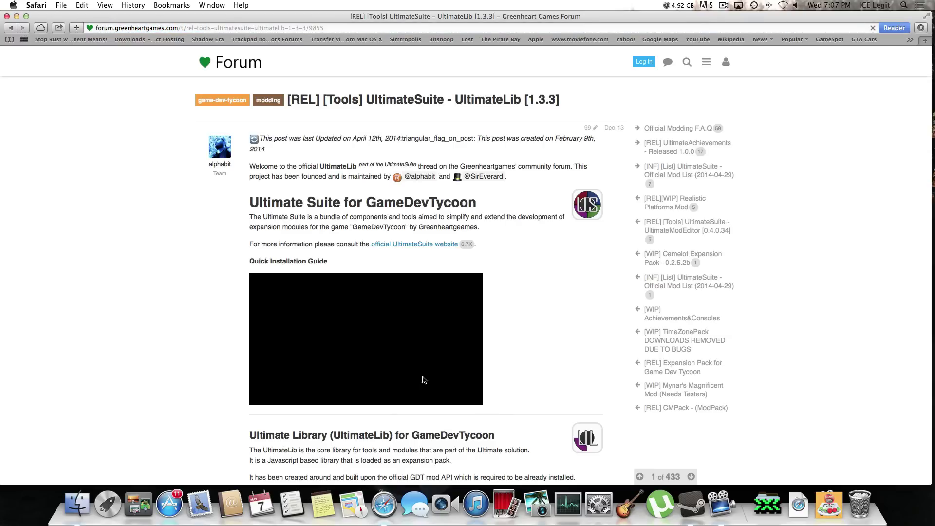
pyautogui.scroll(-5, 194, 365)
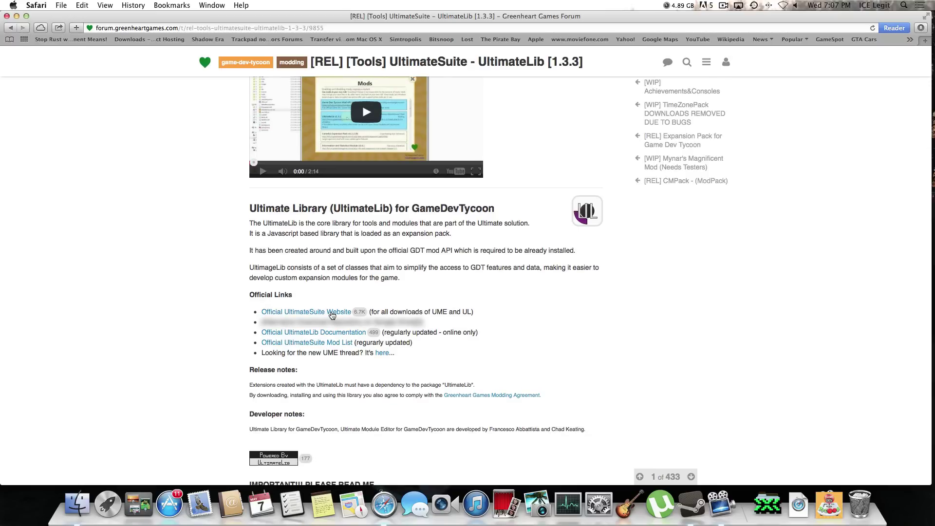
pyautogui.click(332, 313)
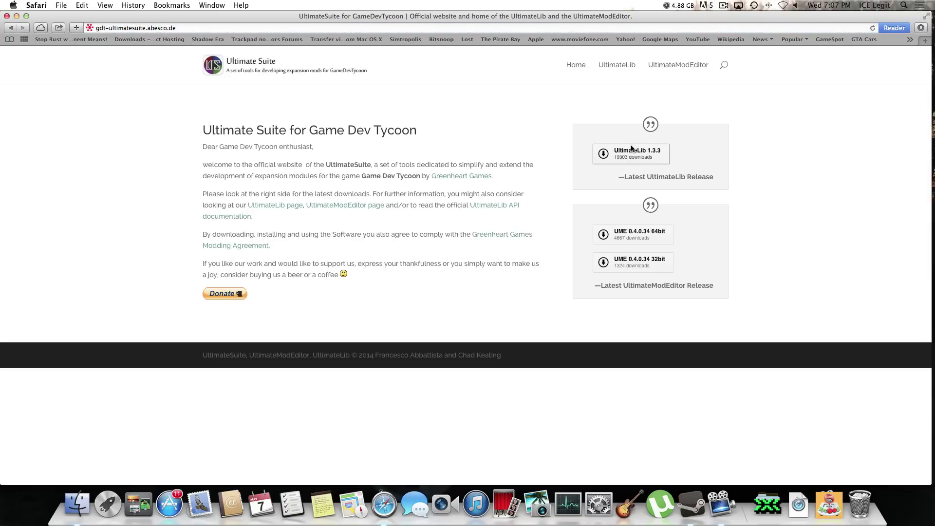
pyautogui.doubleClick(640, 158)
pyautogui.click(6, 16)
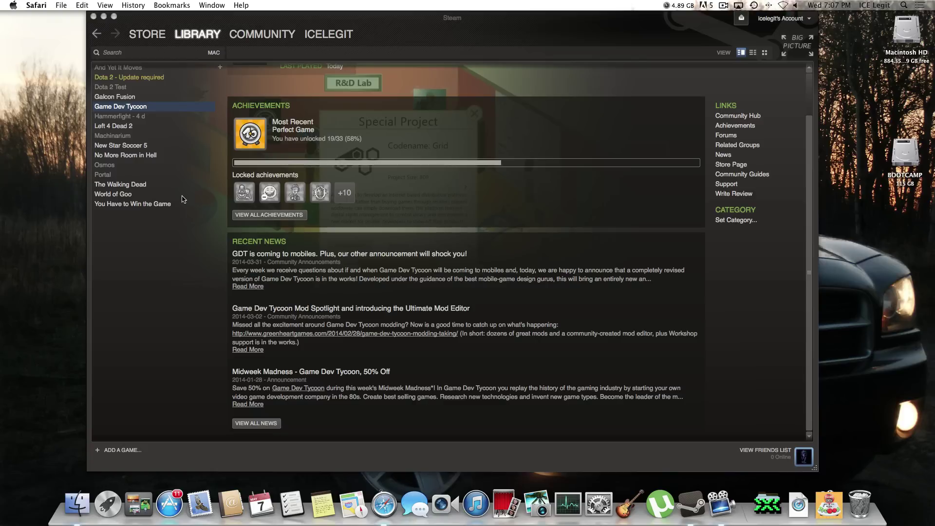
# Open a Finder window on the home folder and glance into Downloads.
pyautogui.click(71, 491)
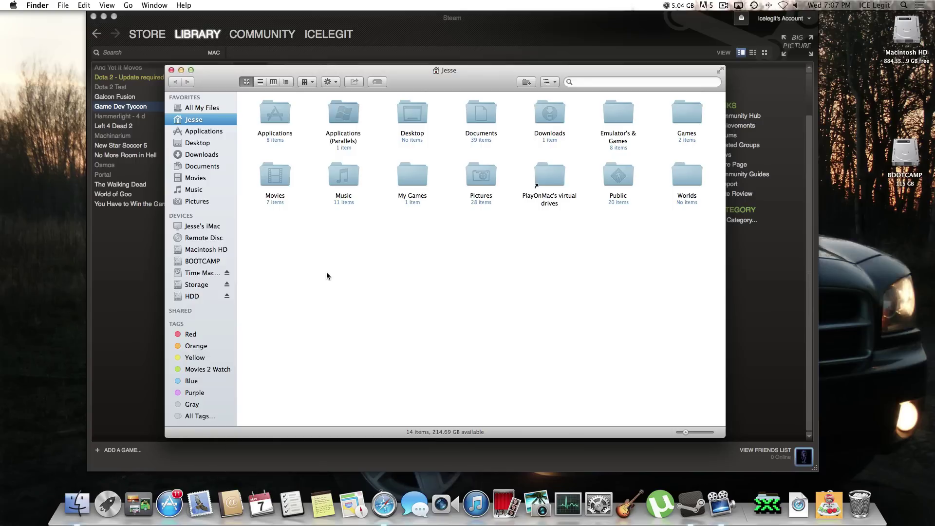
pyautogui.click(198, 154)
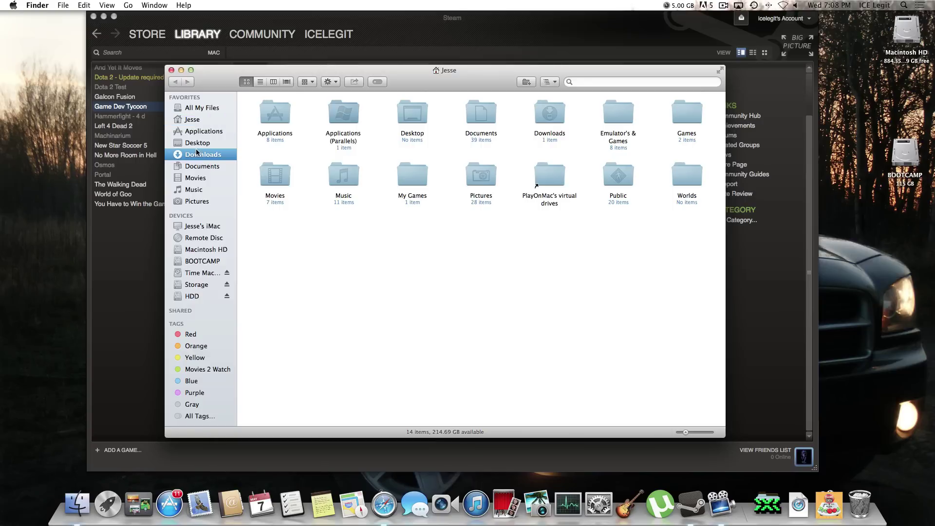
pyautogui.click(192, 122)
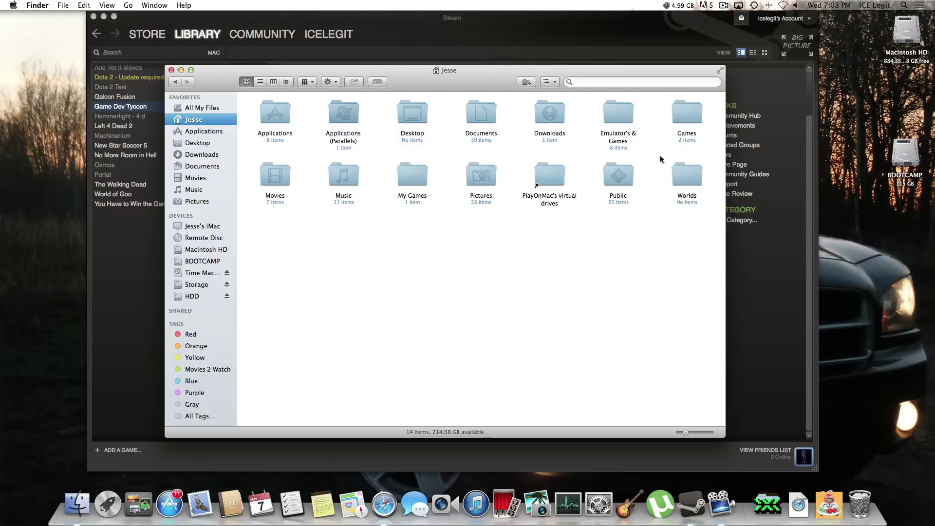
# Turn on Show Library Folder in the home folder's view options.
pyautogui.rightClick(330, 274)
pyautogui.click(396, 327)
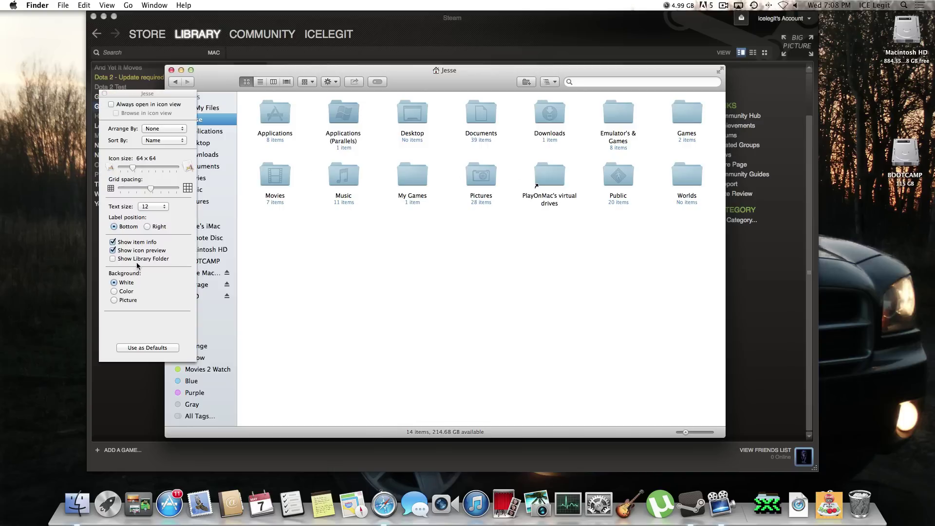
pyautogui.click(138, 261)
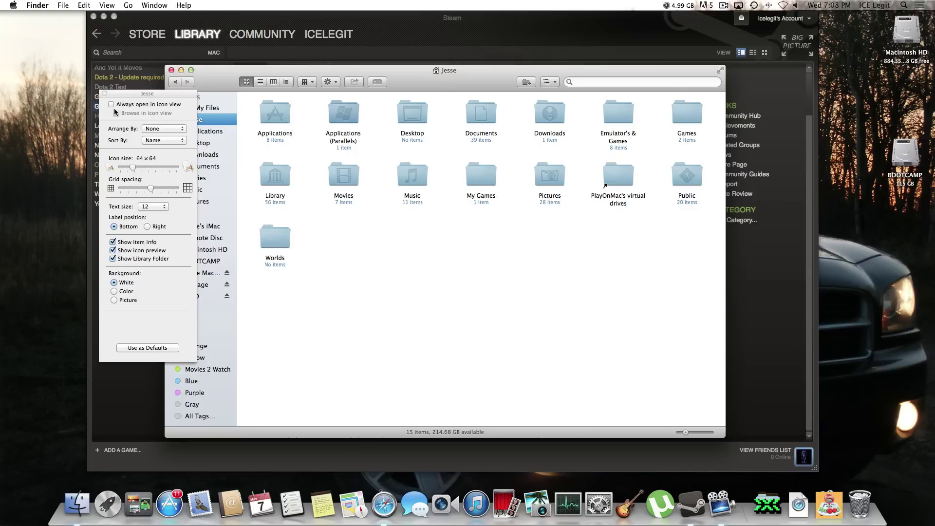
pyautogui.click(104, 94)
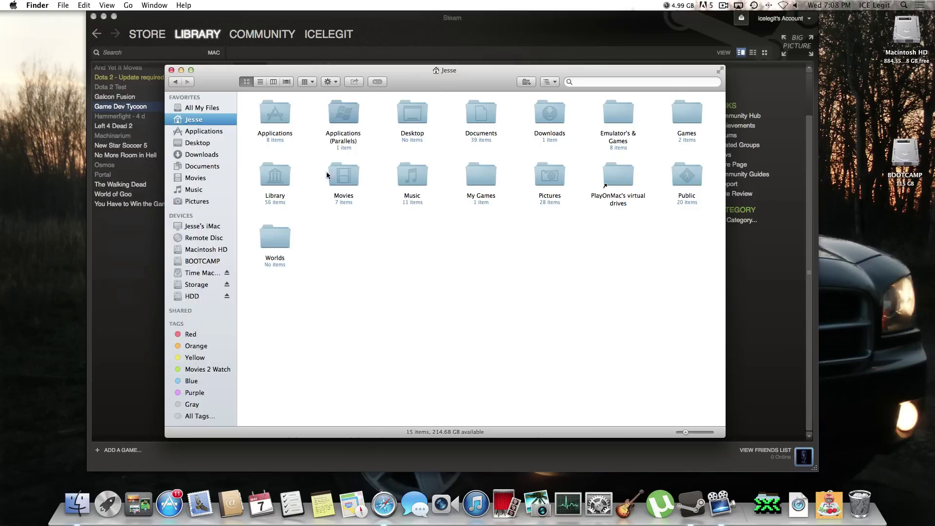
# Go to Library > Application Support > Steam > SteamApps > common > Game Dev Tycoon.
pyautogui.doubleClick(281, 174)
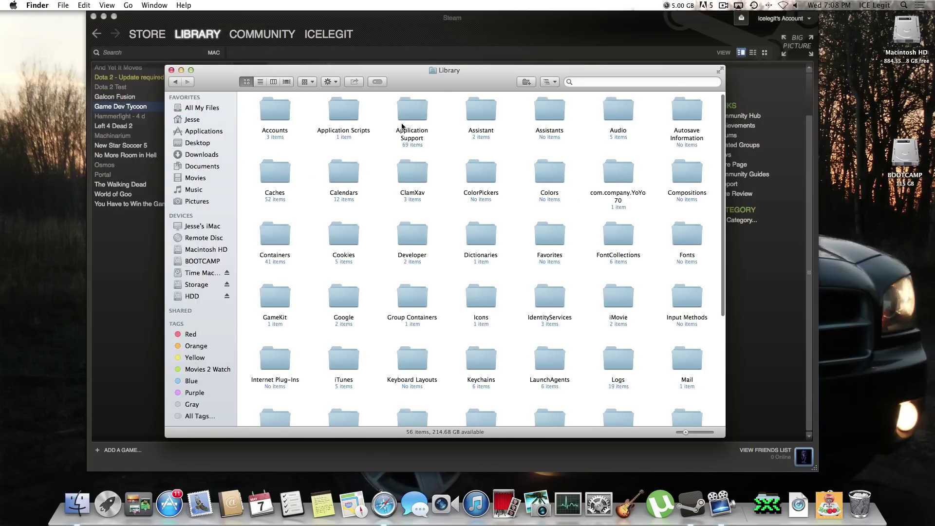
pyautogui.doubleClick(421, 110)
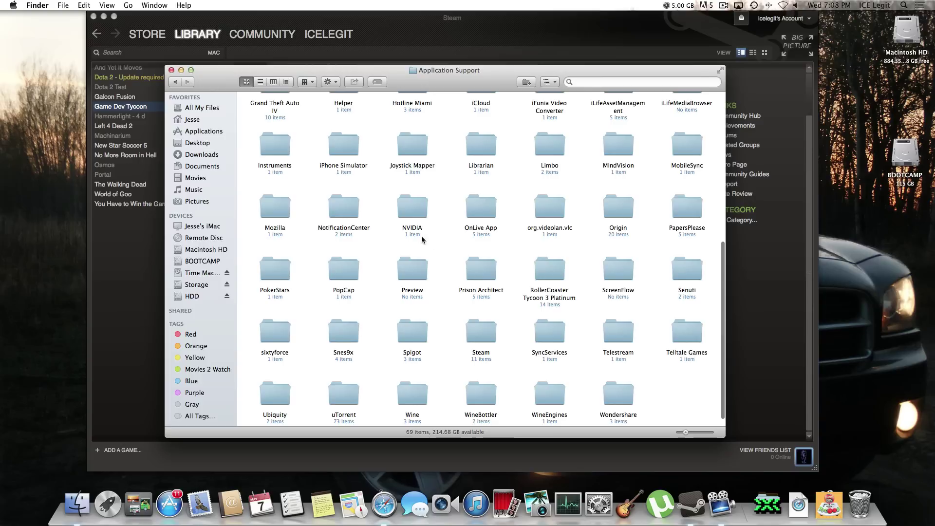
pyautogui.doubleClick(487, 333)
pyautogui.click(411, 184)
pyautogui.doubleClick(411, 185)
pyautogui.doubleClick(415, 182)
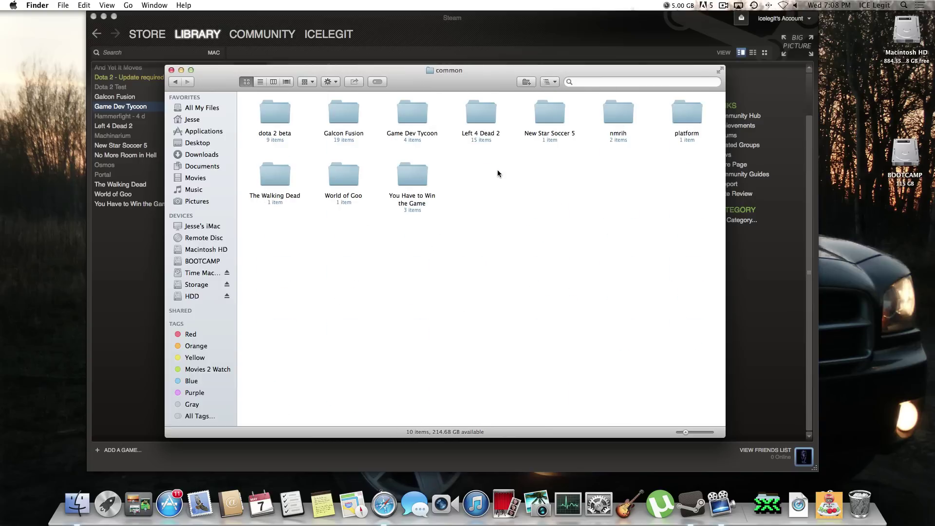
pyautogui.doubleClick(406, 108)
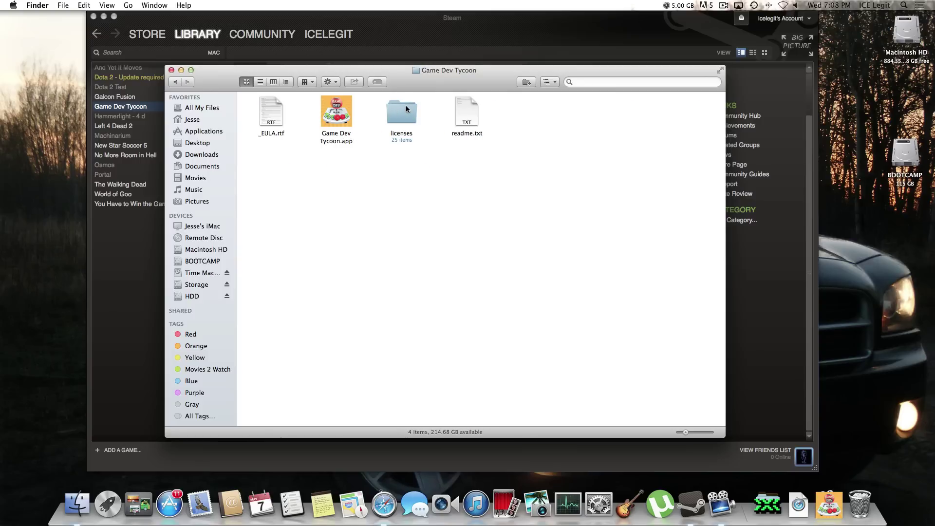
# Show the app's package contents and go to Contents > Resources > app.nw > mods, peeking into gdt-modAPI.
pyautogui.click(343, 116)
pyautogui.rightClick(343, 115)
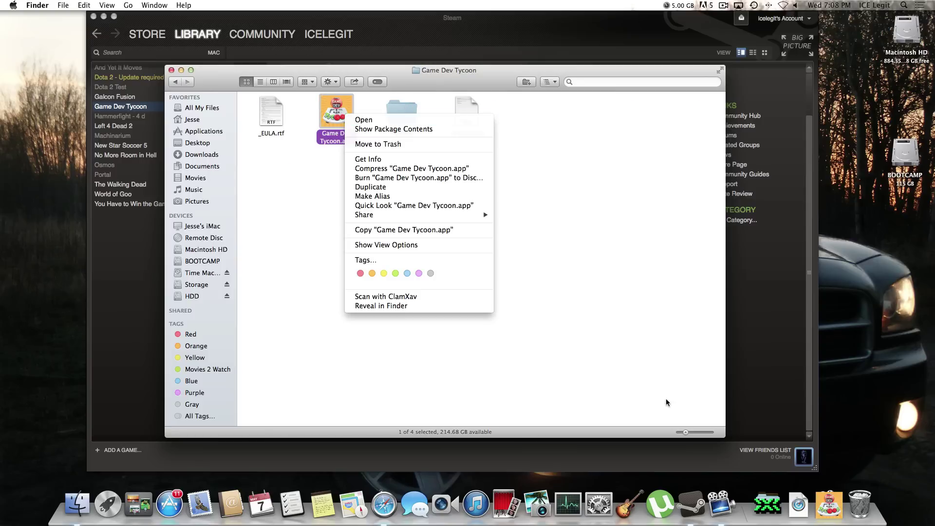
pyautogui.click(417, 130)
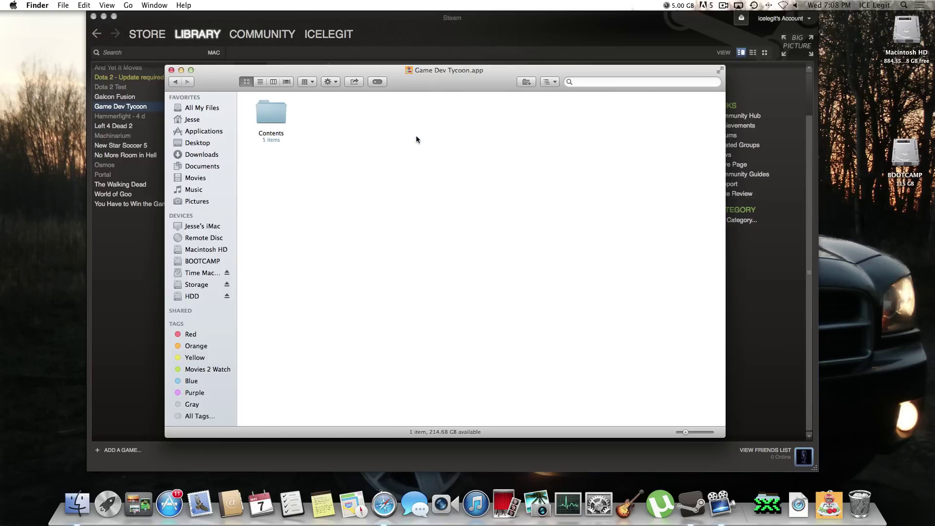
pyautogui.doubleClick(270, 111)
pyautogui.doubleClick(532, 110)
pyautogui.doubleClick(270, 111)
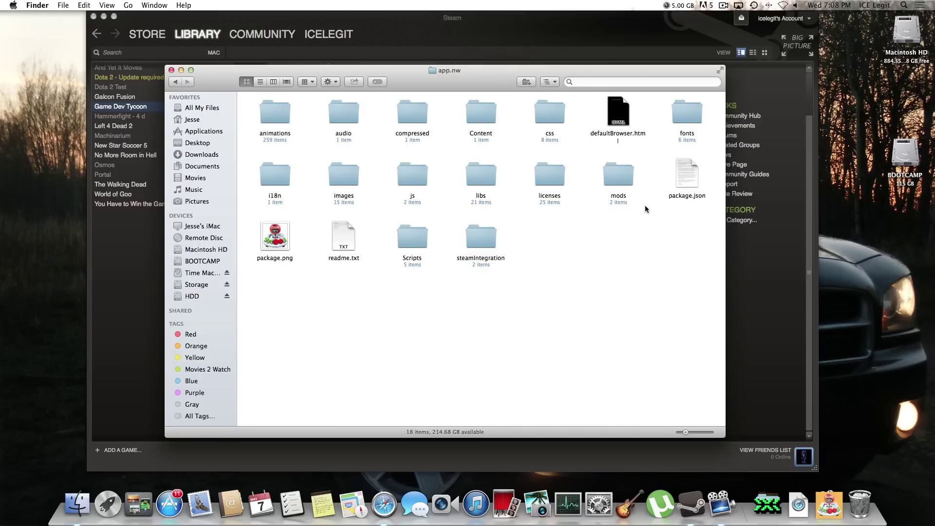
pyautogui.doubleClick(622, 176)
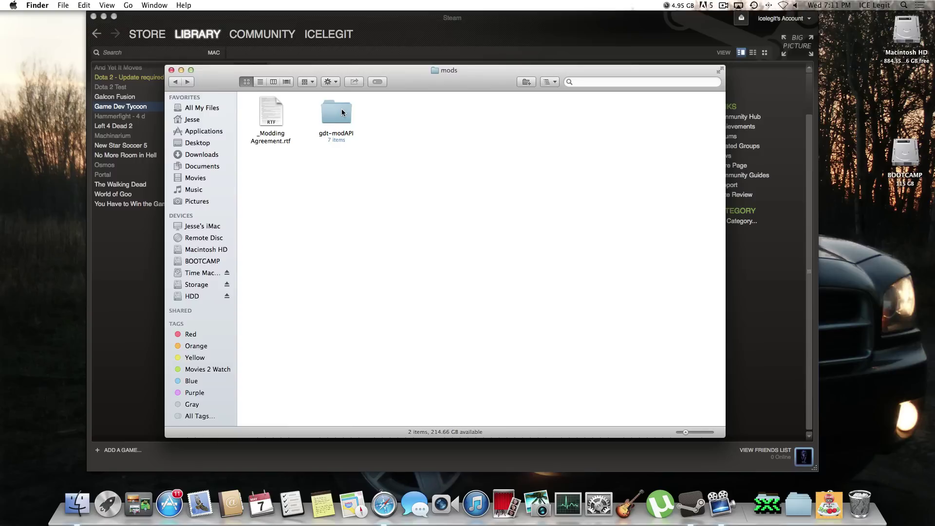
pyautogui.doubleClick(341, 109)
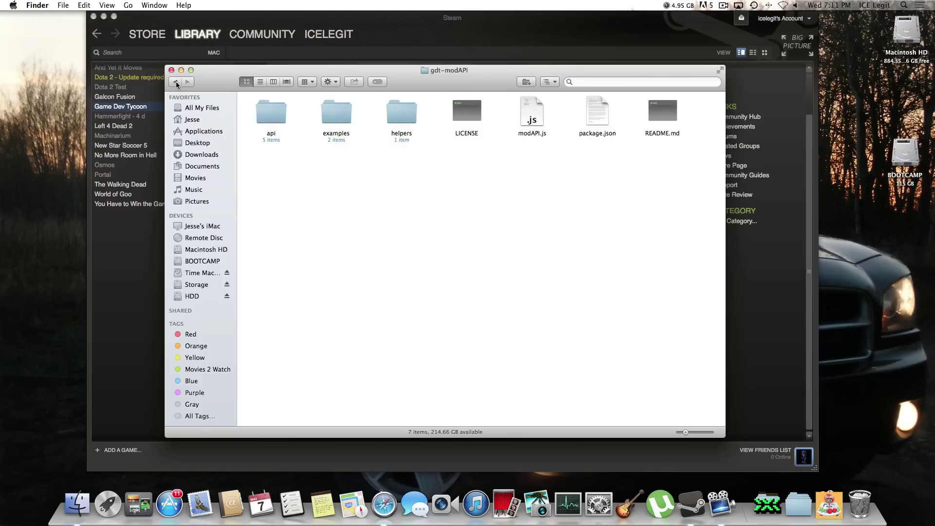
pyautogui.click(176, 83)
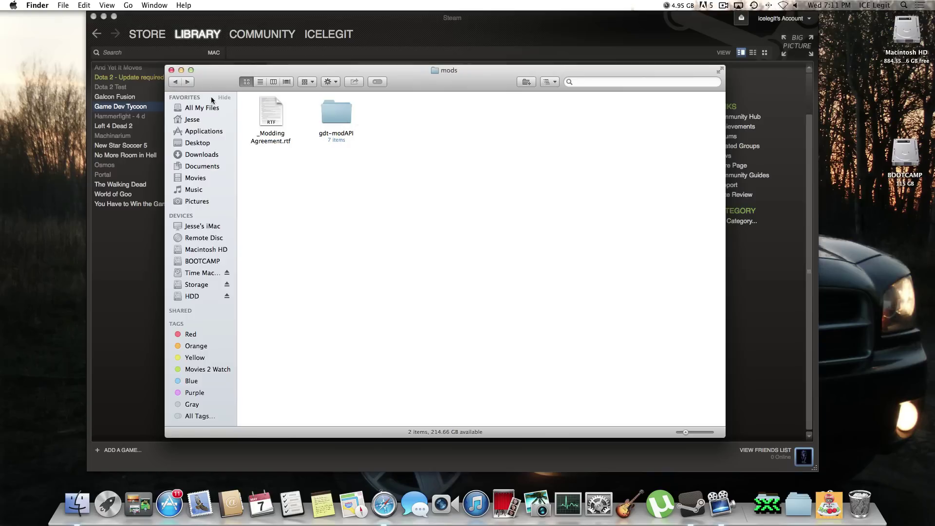
# Open Downloads in a new Finder tab and inspect the Camelot and UltimateLib folders.
pyautogui.press('super+shift+t')
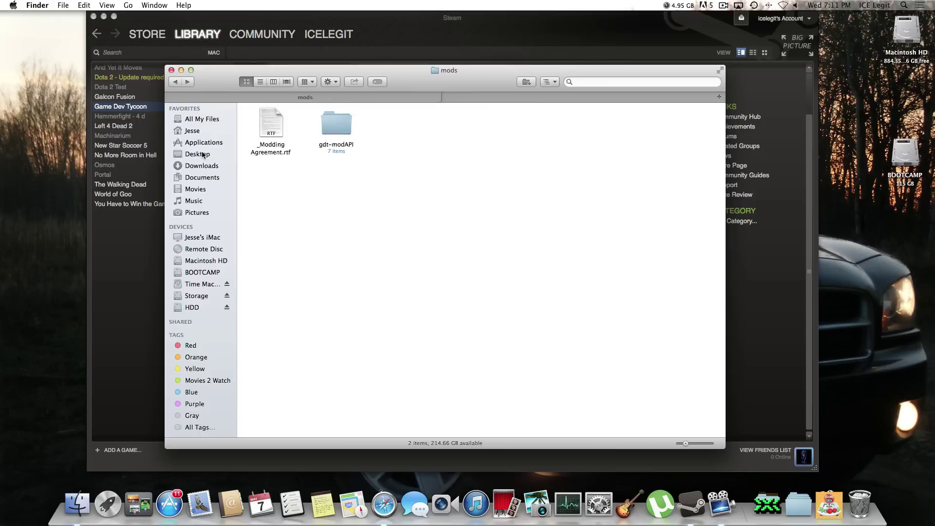
pyautogui.keyDown('super'); pyautogui.click(202, 165); pyautogui.keyUp('super')
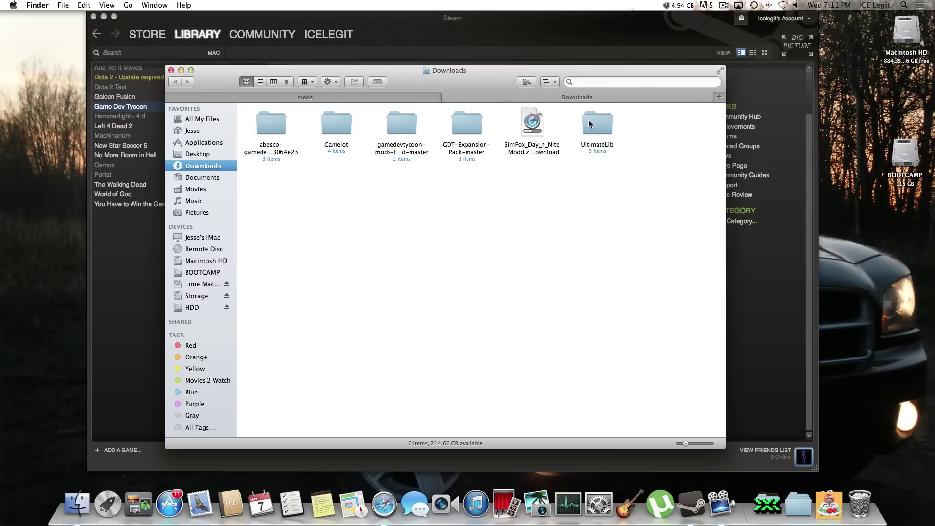
pyautogui.doubleClick(333, 119)
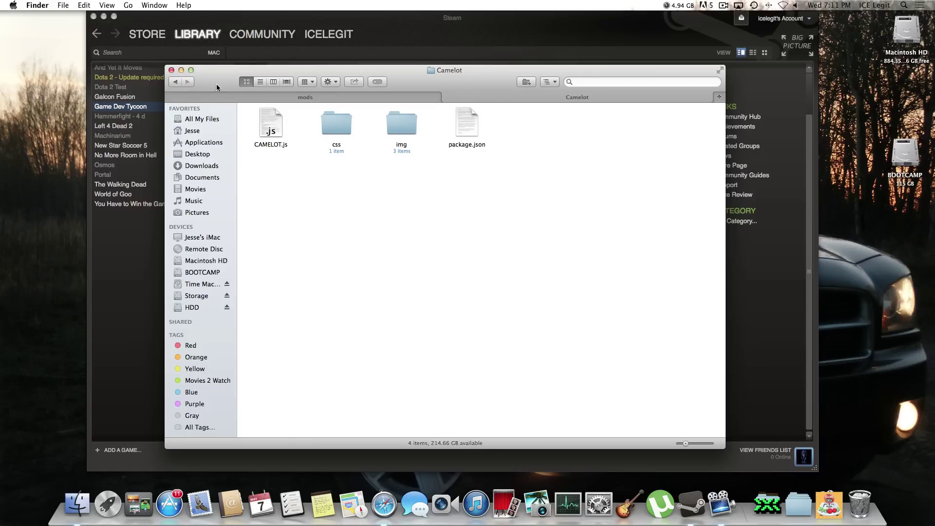
pyautogui.click(176, 81)
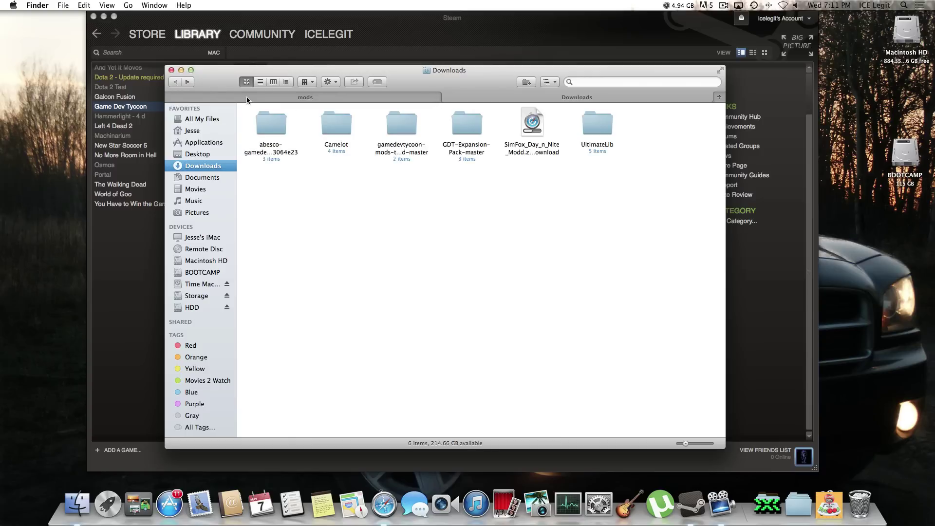
pyautogui.doubleClick(607, 121)
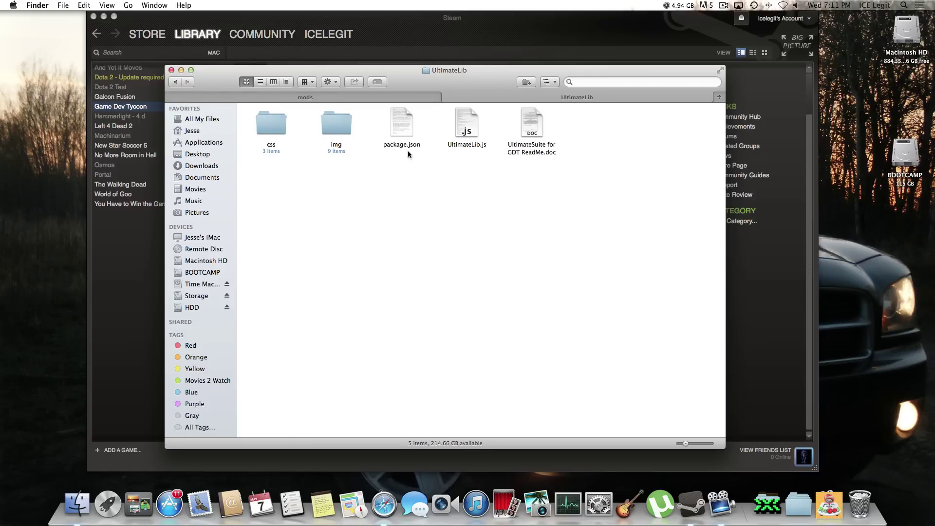
pyautogui.press('super+bracketleft')
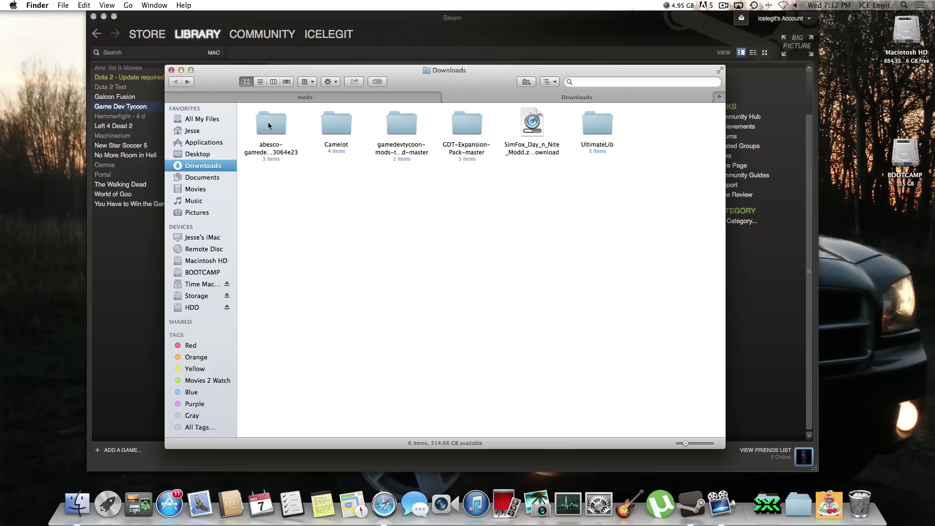
# Inspect the InfoStatsMod and TweakMod download folders, ending back in Downloads.
pyautogui.doubleClick(268, 125)
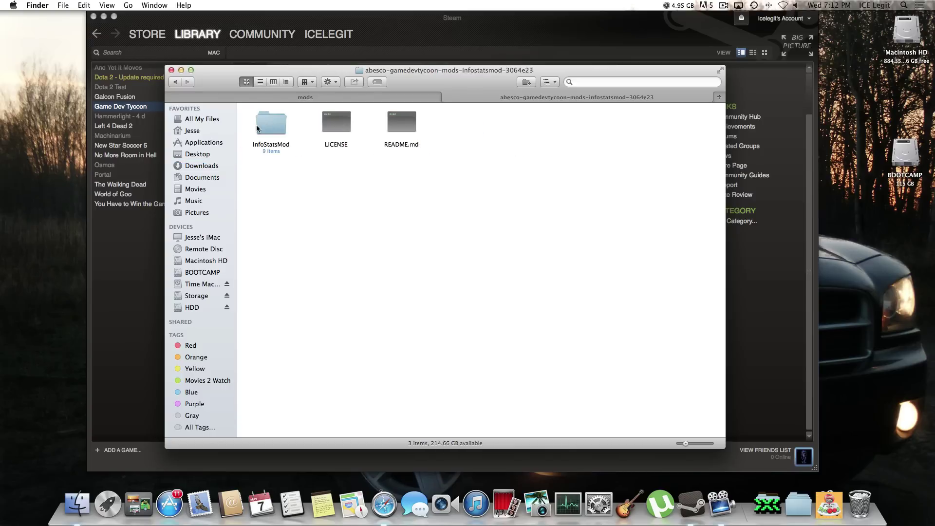
pyautogui.doubleClick(271, 124)
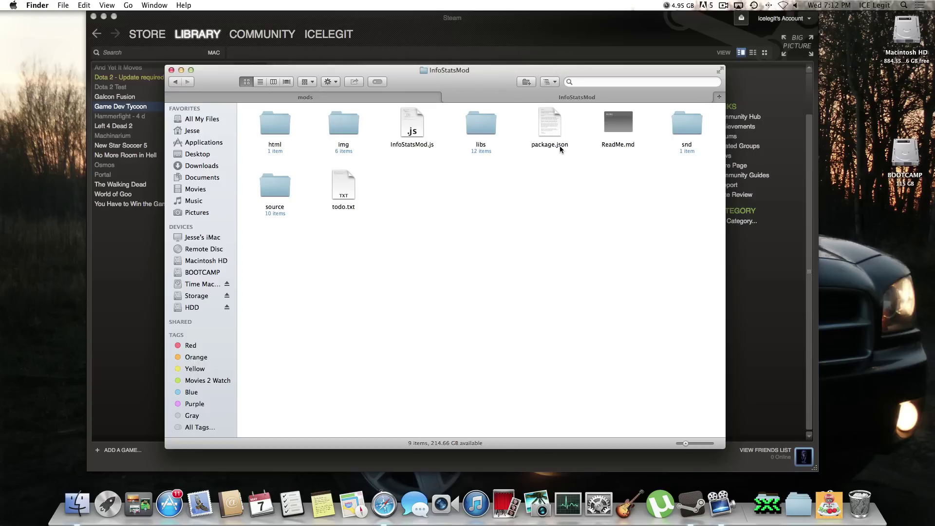
pyautogui.click(175, 82)
pyautogui.click(175, 82)
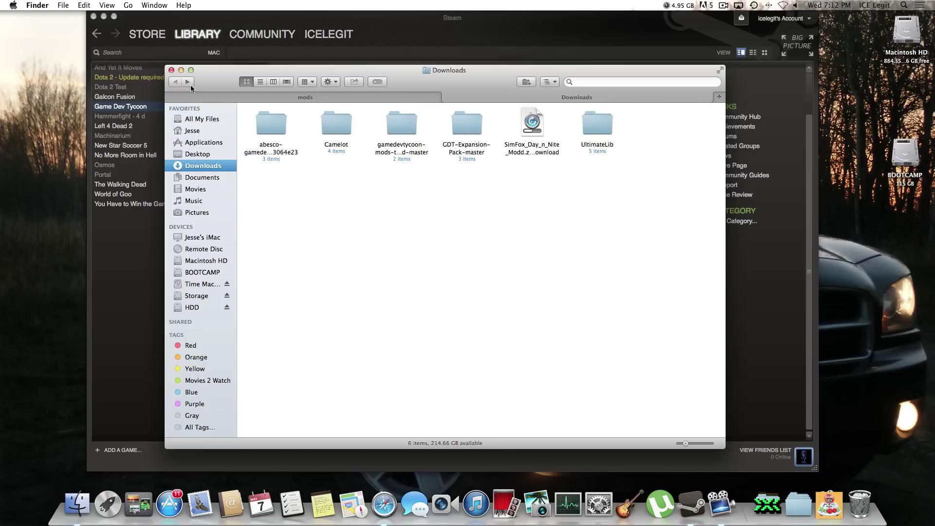
pyautogui.doubleClick(402, 121)
pyautogui.doubleClick(338, 130)
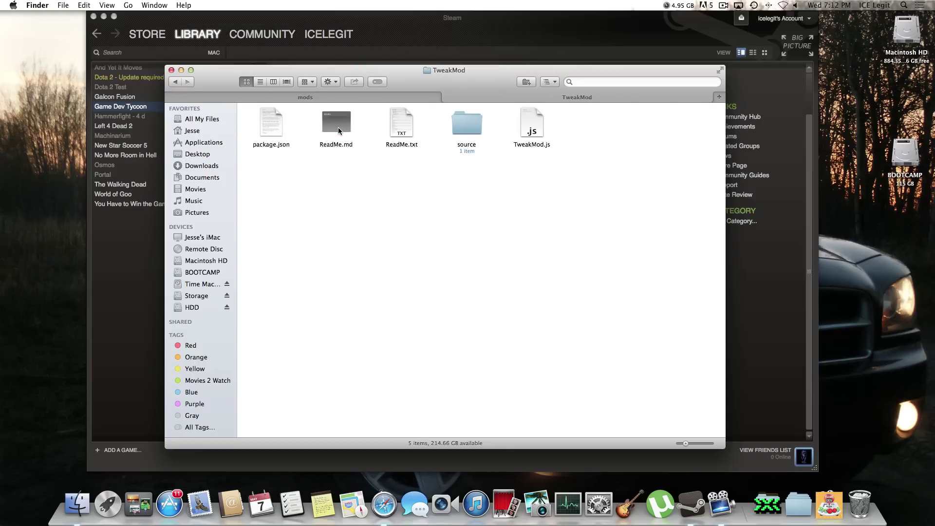
pyautogui.click(175, 81)
pyautogui.click(175, 81)
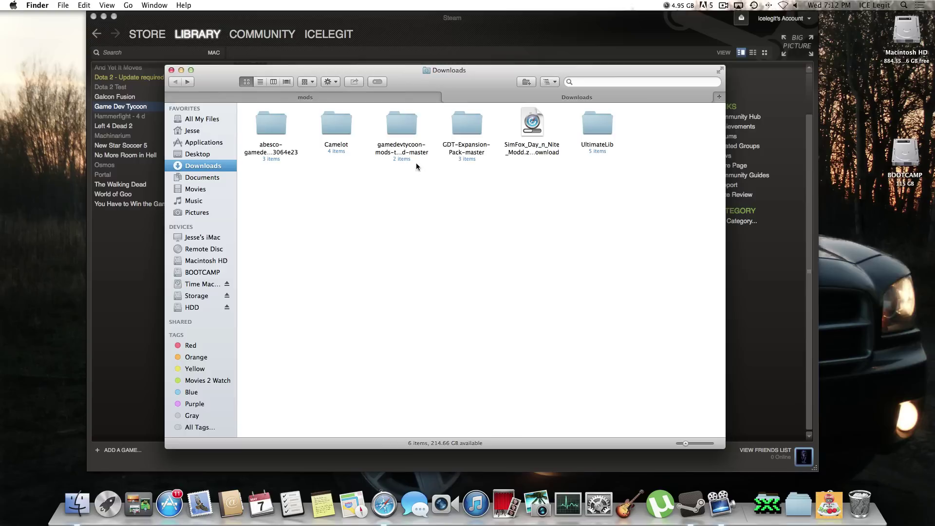
# Move four downloaded mod folders plus UltimateLib into the game's mods folder.
pyautogui.moveTo(267, 172); pyautogui.dragTo(476, 108)
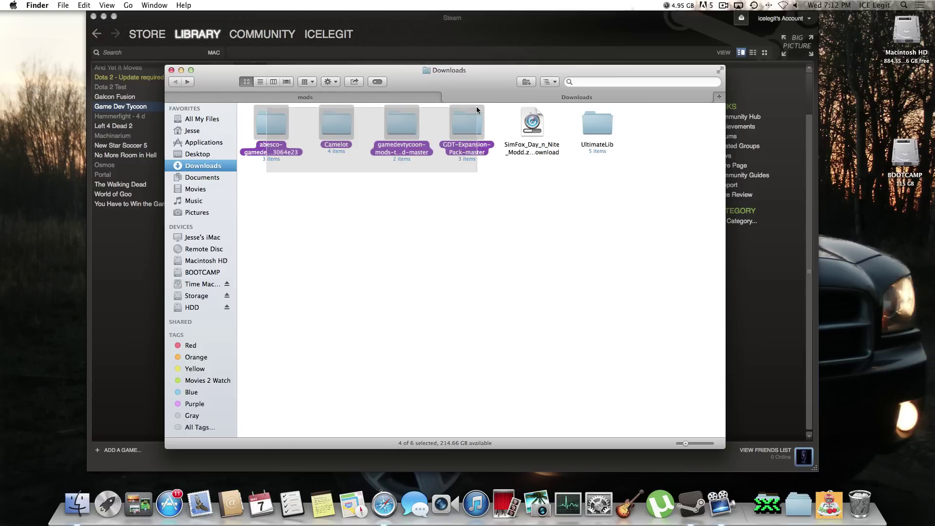
pyautogui.keyDown('super'); pyautogui.click(612, 139); pyautogui.keyUp('super')
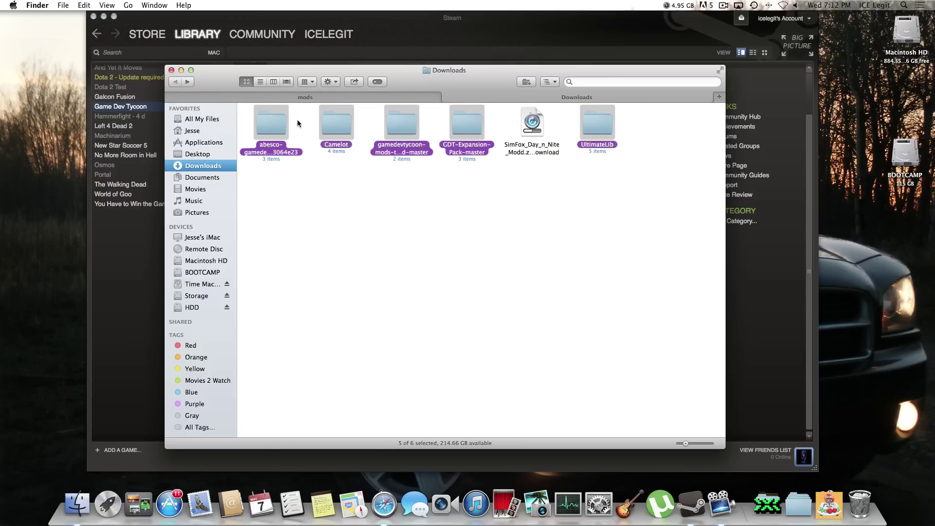
pyautogui.moveTo(339, 130); pyautogui.dragTo(324, 92)
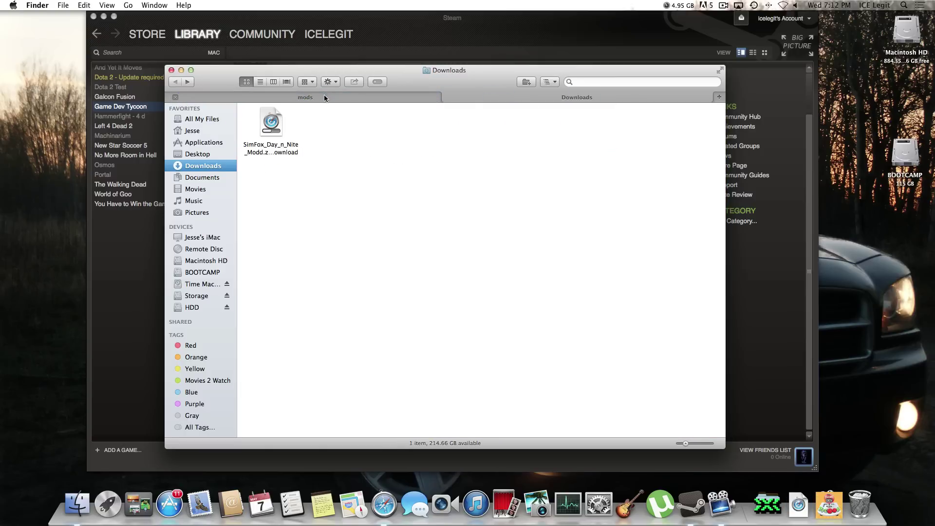
pyautogui.click(325, 98)
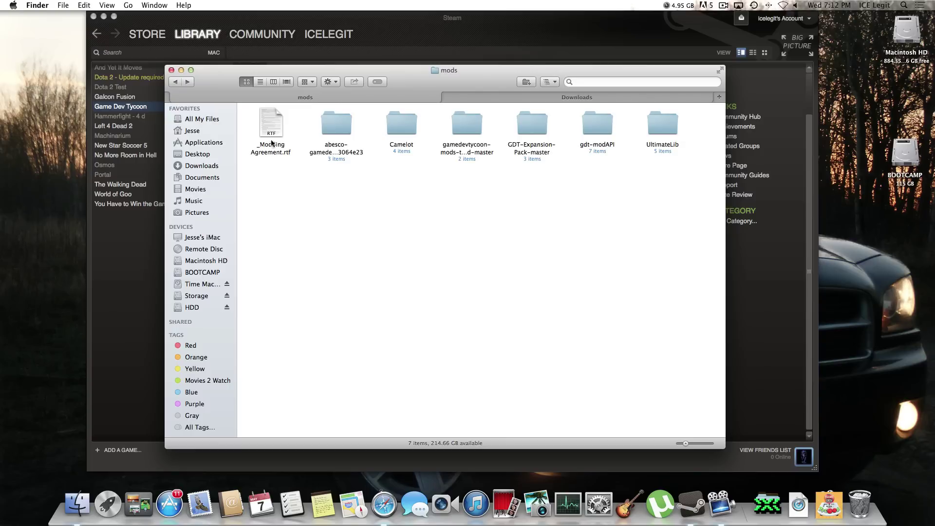
# Open the InfoStatsMod, tweakmod and GDT-Expansion-Pack-master folders in separate tabs.
pyautogui.keyDown('super'); pyautogui.doubleClick(339, 132); pyautogui.keyUp('super')
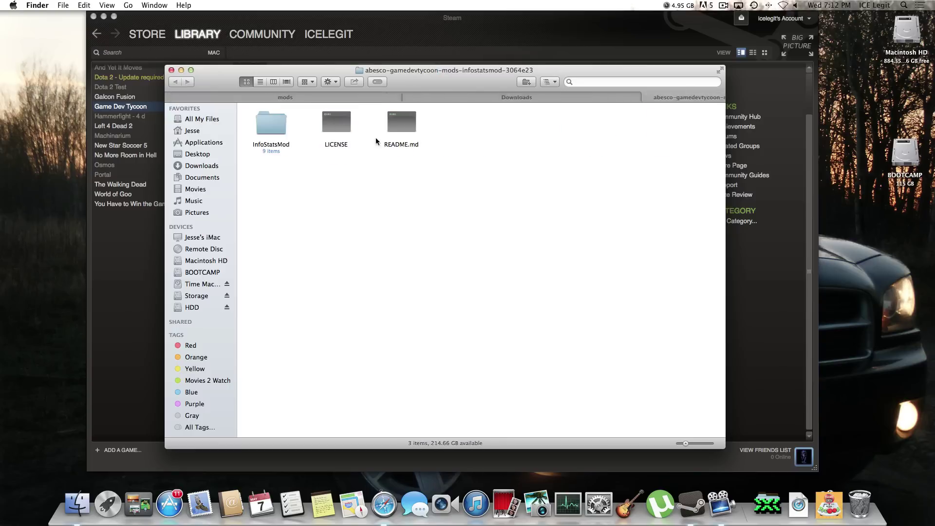
pyautogui.click(295, 98)
pyautogui.keyDown('super'); pyautogui.doubleClick(465, 130); pyautogui.keyUp('super')
pyautogui.click(275, 98)
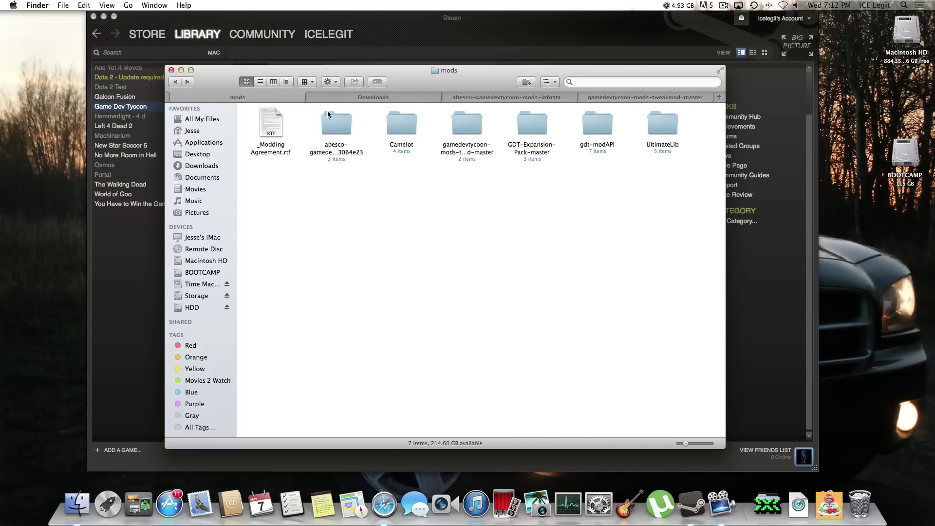
pyautogui.keyDown('super'); pyautogui.doubleClick(531, 129); pyautogui.keyUp('super')
pyautogui.click(253, 99)
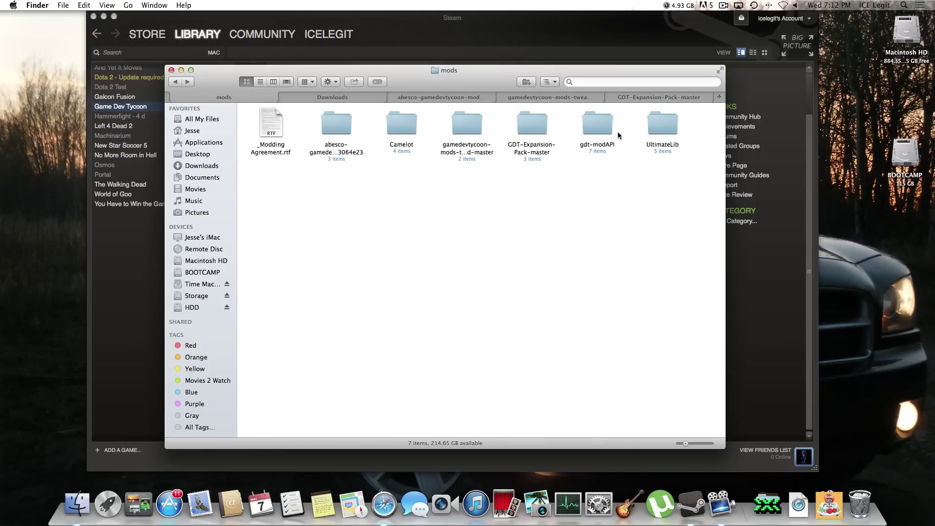
pyautogui.click(440, 97)
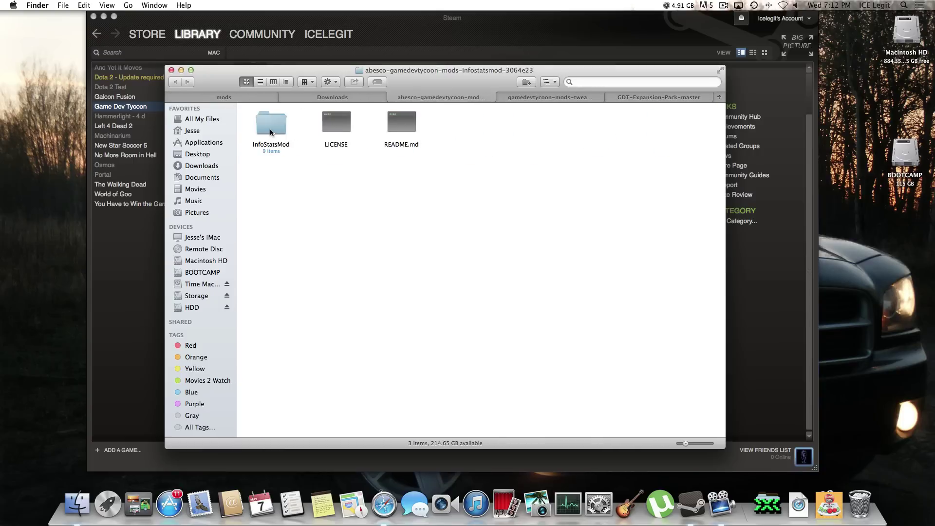
# Move the inner InfoStatsMod, TweakMod and expansion pack folders directly into mods.
pyautogui.moveTo(271, 132); pyautogui.dragTo(260, 97)
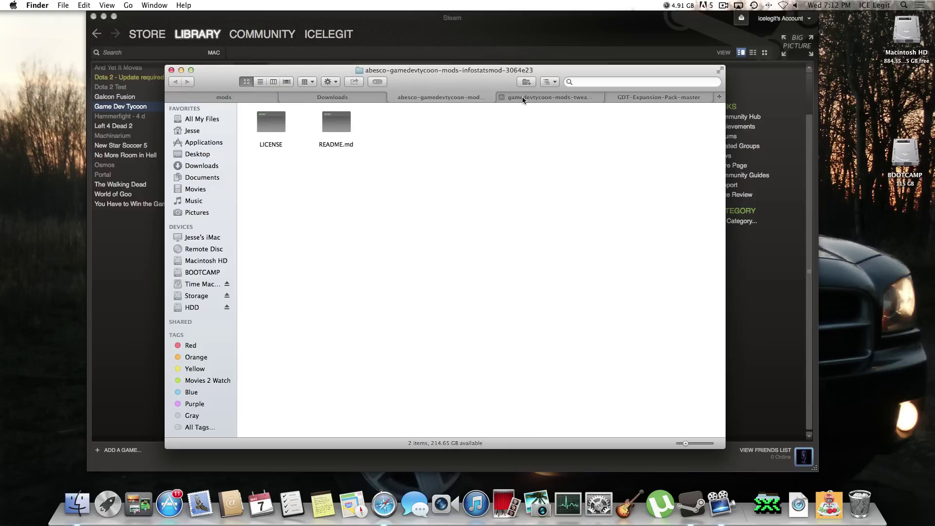
pyautogui.click(523, 100)
pyautogui.moveTo(336, 128); pyautogui.dragTo(219, 97)
pyautogui.click(640, 101)
pyautogui.moveTo(264, 123); pyautogui.dragTo(221, 97)
# Close the extra tabs and trash the gamedevtycoon mods master, GDT-Expansion-Pack-master and abesco folders.
pyautogui.click(393, 98)
pyautogui.click(393, 97)
pyautogui.click(393, 97)
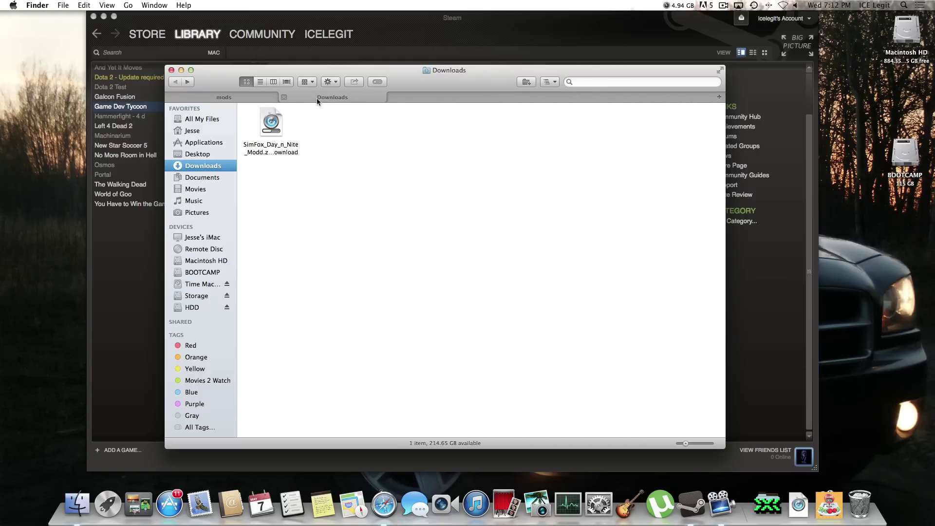
pyautogui.click(285, 98)
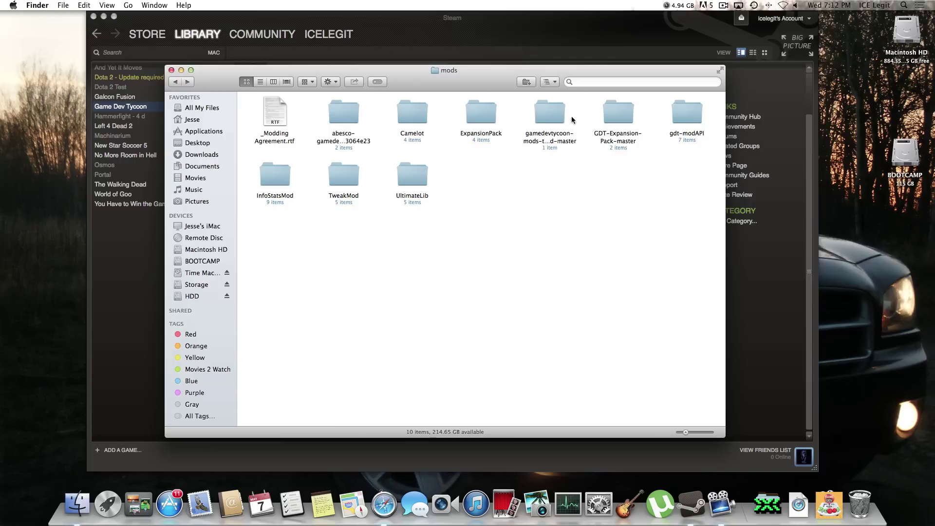
pyautogui.click(555, 121)
pyautogui.keyDown('super'); pyautogui.click(607, 143); pyautogui.keyUp('super')
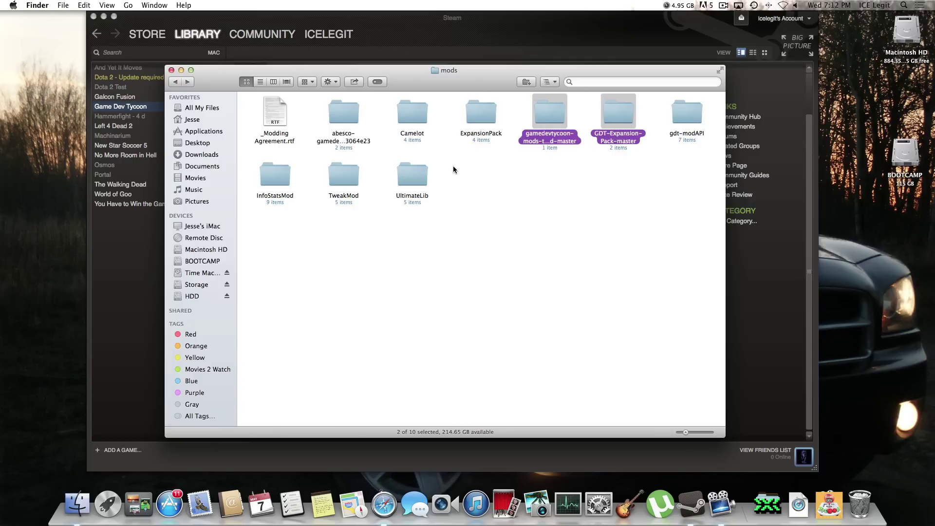
pyautogui.keyDown('super'); pyautogui.click(346, 115); pyautogui.keyUp('super')
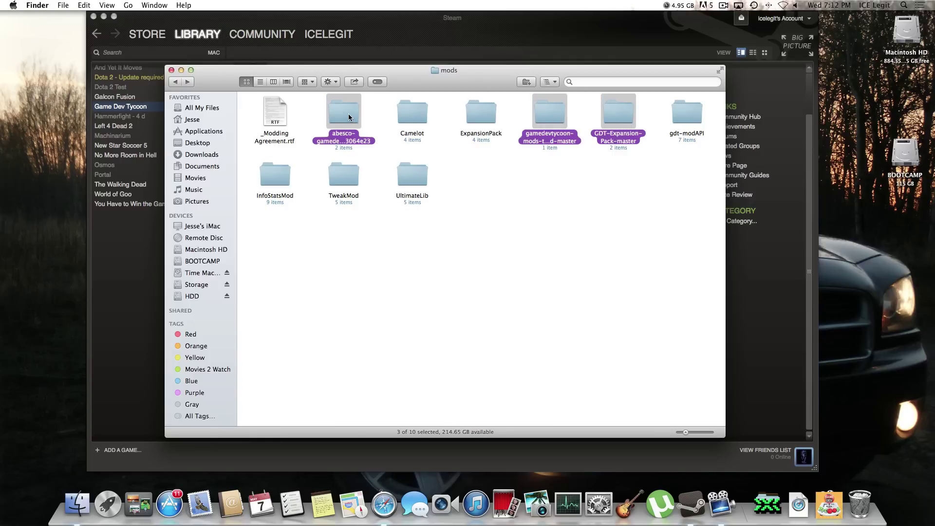
pyautogui.rightClick(348, 114)
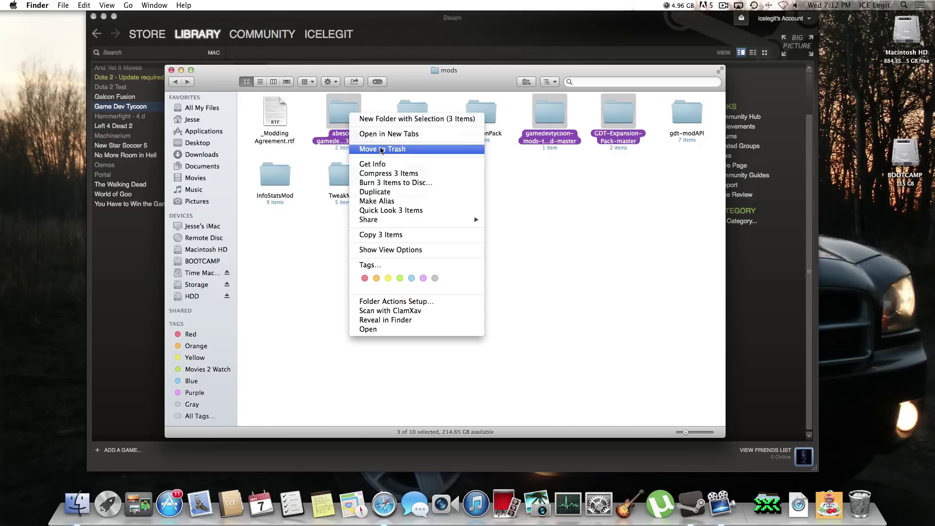
pyautogui.click(381, 148)
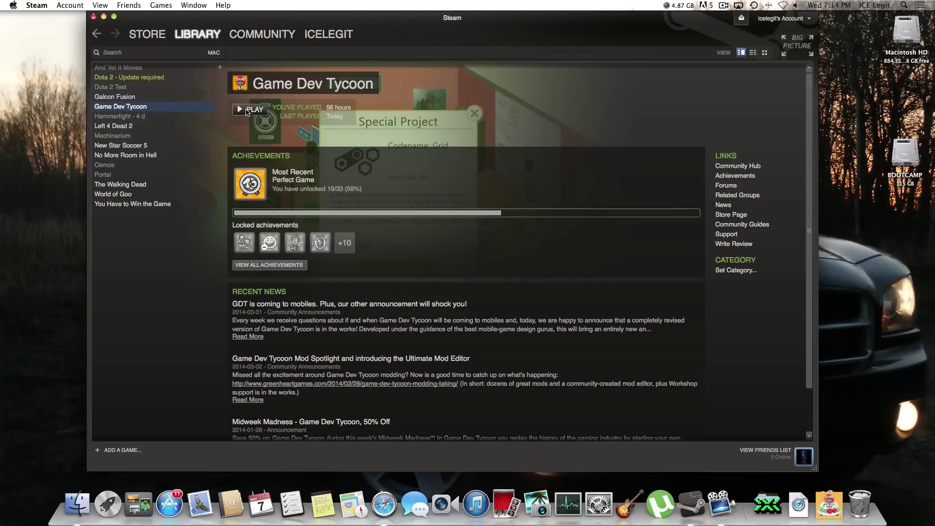
# Launch Game Dev Tycoon, enlarge its window to nearly fill the screen, and open the Mods list.
pyautogui.click(247, 110)
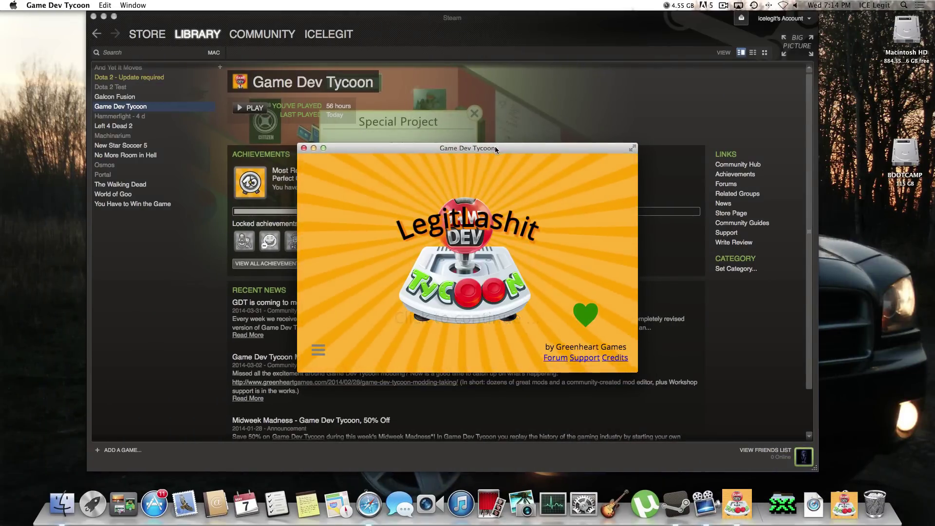
pyautogui.moveTo(494, 146); pyautogui.dragTo(247, 22)
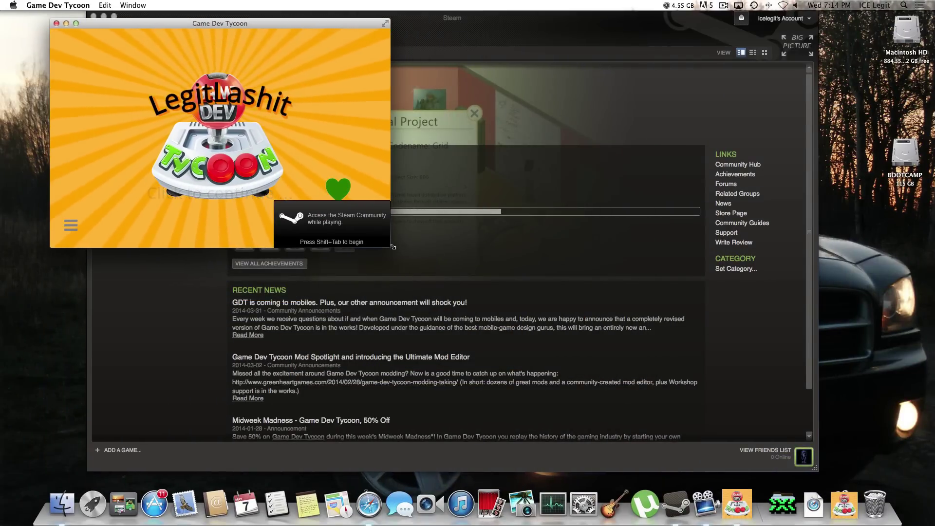
pyautogui.moveTo(392, 247); pyautogui.dragTo(865, 469)
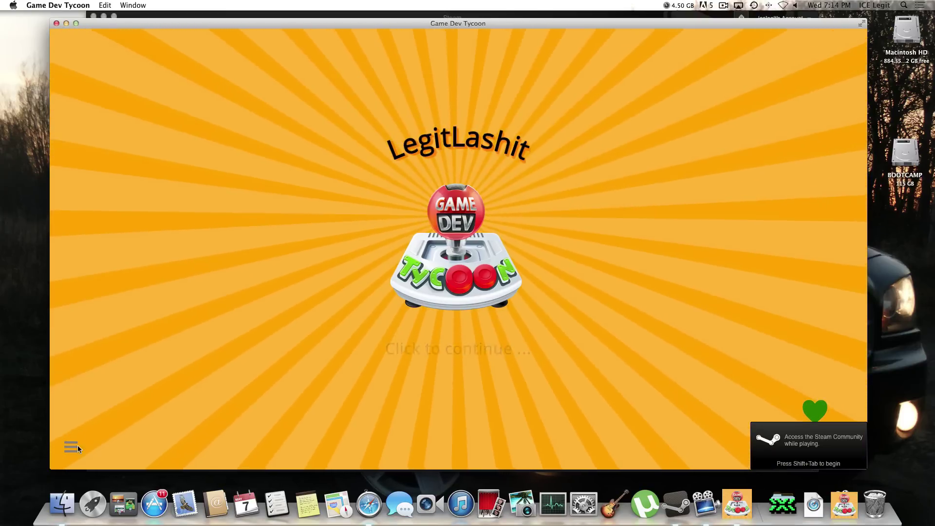
pyautogui.click(74, 445)
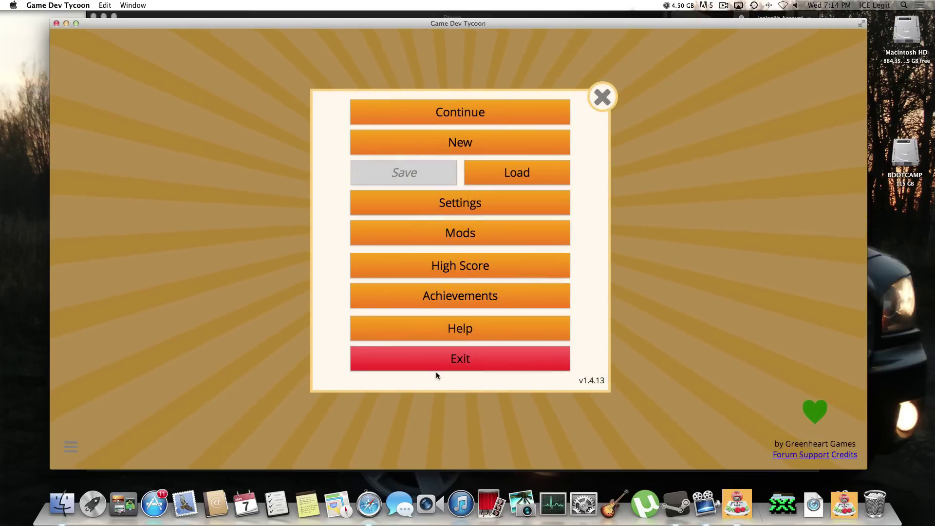
pyautogui.click(486, 240)
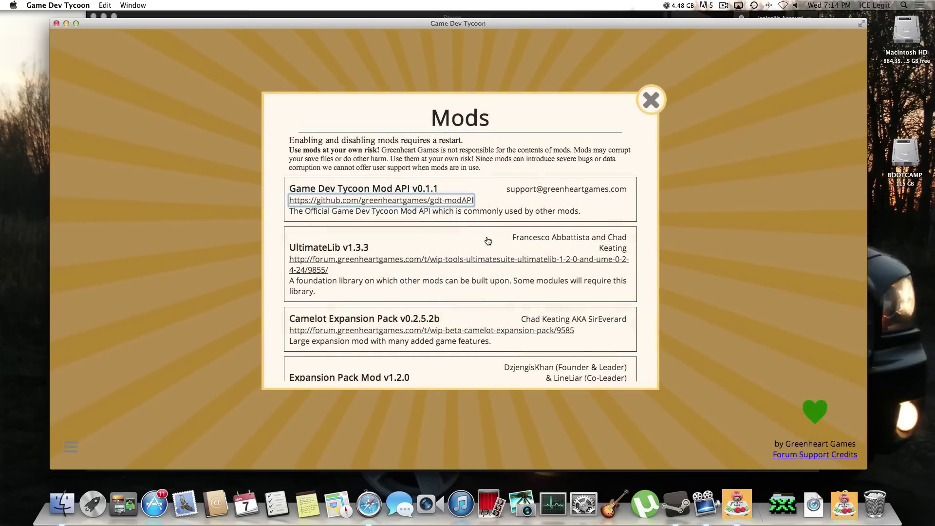
pyautogui.scroll(-5, 489, 242)
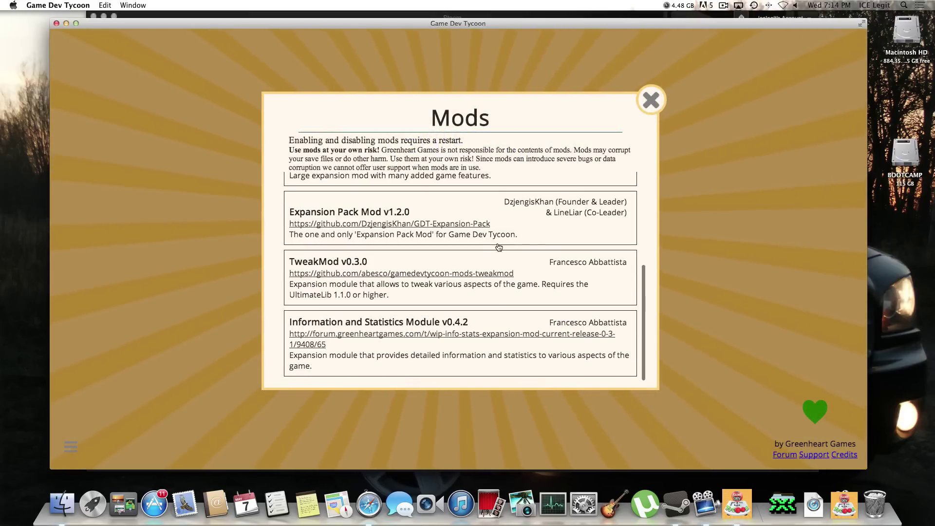
pyautogui.scroll(5, 497, 284)
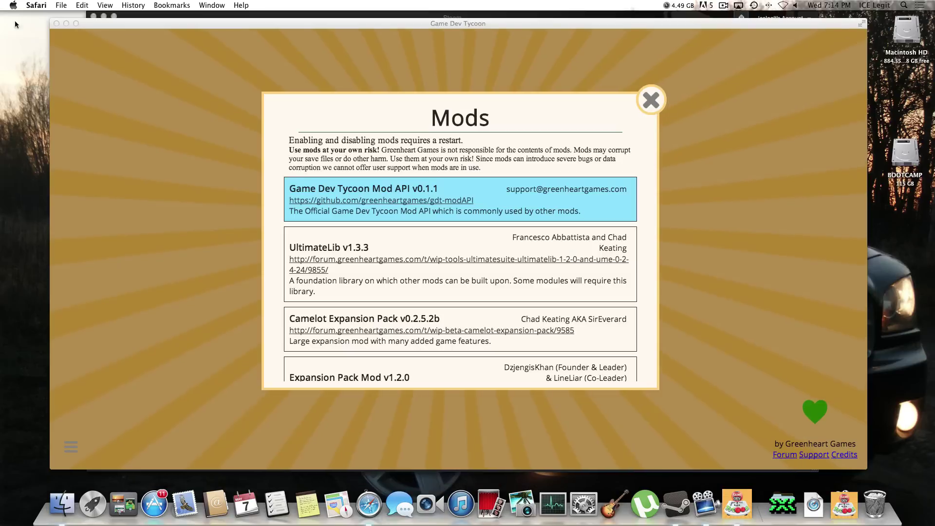
# Enable UltimateLib, Camelot Expansion Pack, TweakMod and Information and Statistics Module, then restart the game.
pyautogui.click(460, 236)
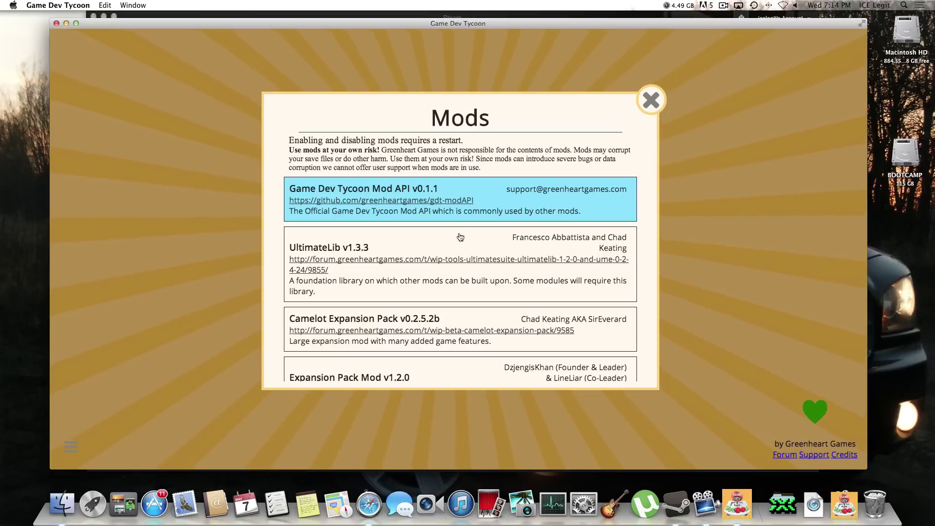
pyautogui.click(489, 242)
pyautogui.click(512, 315)
pyautogui.scroll(-5, 540, 287)
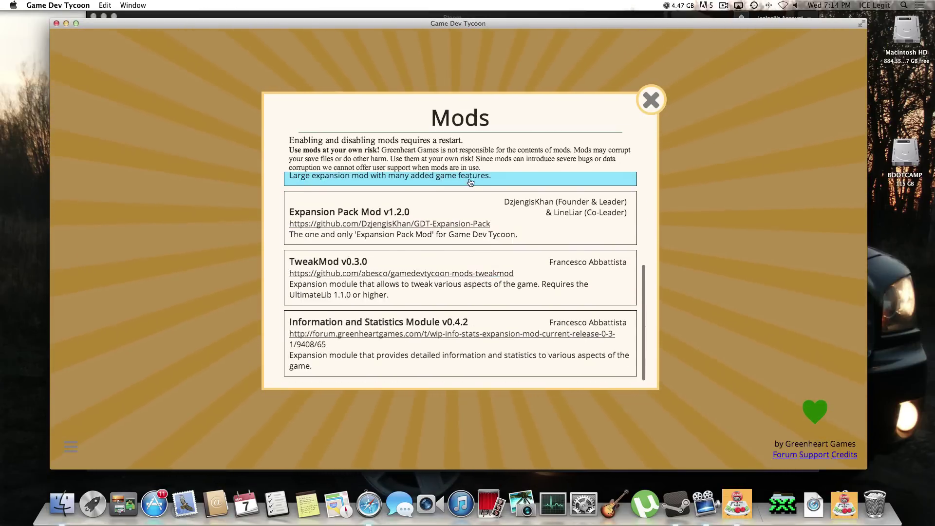
pyautogui.click(548, 282)
pyautogui.click(545, 341)
pyautogui.scroll(5, 545, 293)
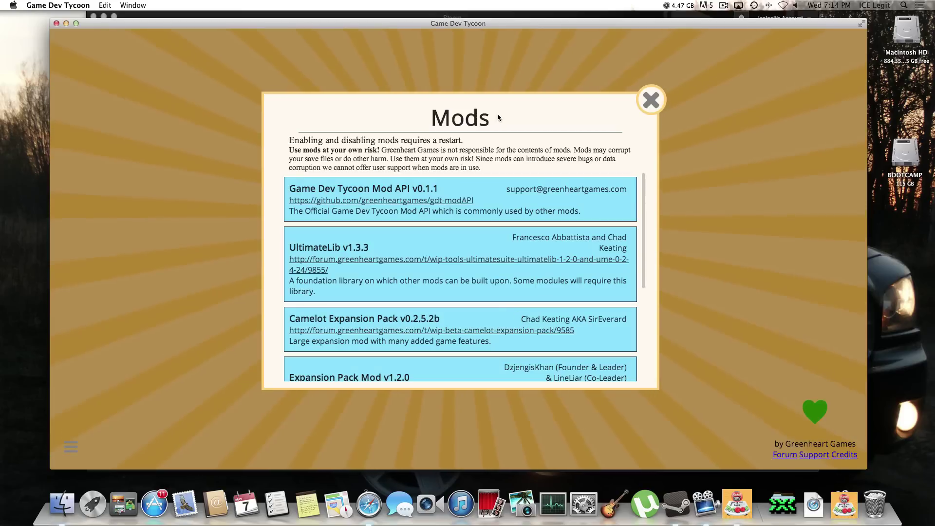
pyautogui.click(651, 100)
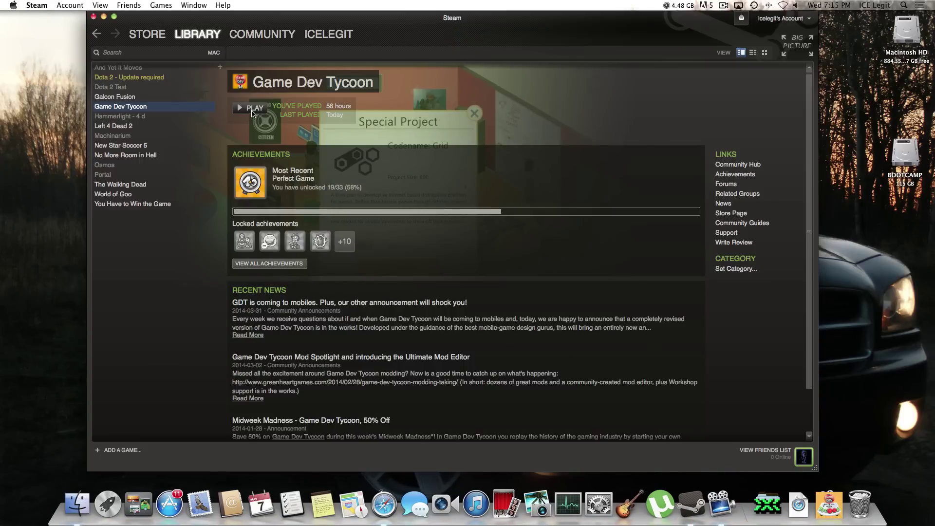
pyautogui.click(251, 110)
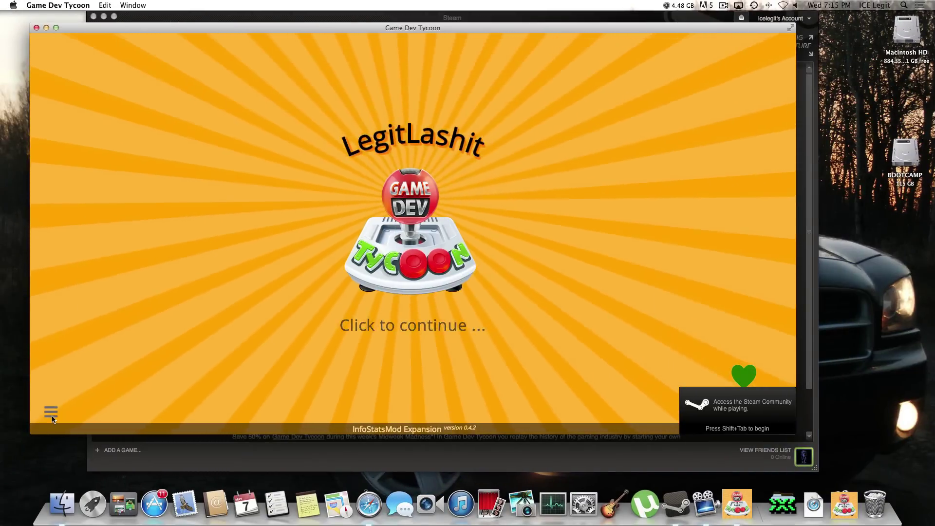
# Turn on notification speed-up in the game's Notifications settings.
pyautogui.click(425, 197)
pyautogui.click(426, 196)
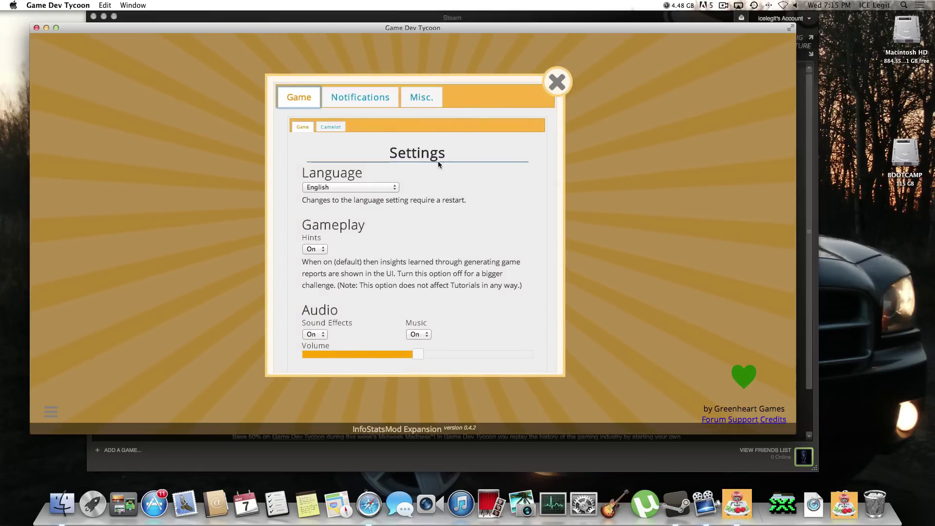
pyautogui.click(332, 127)
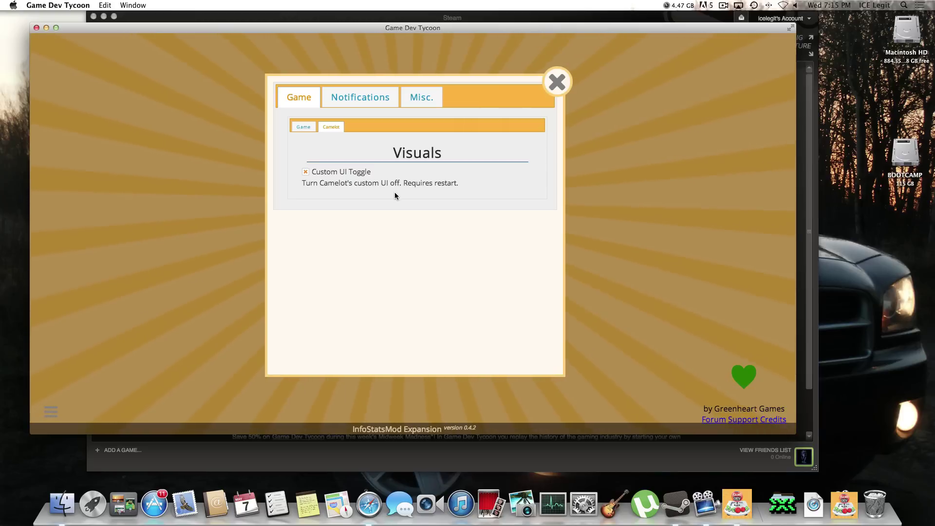
pyautogui.click(362, 98)
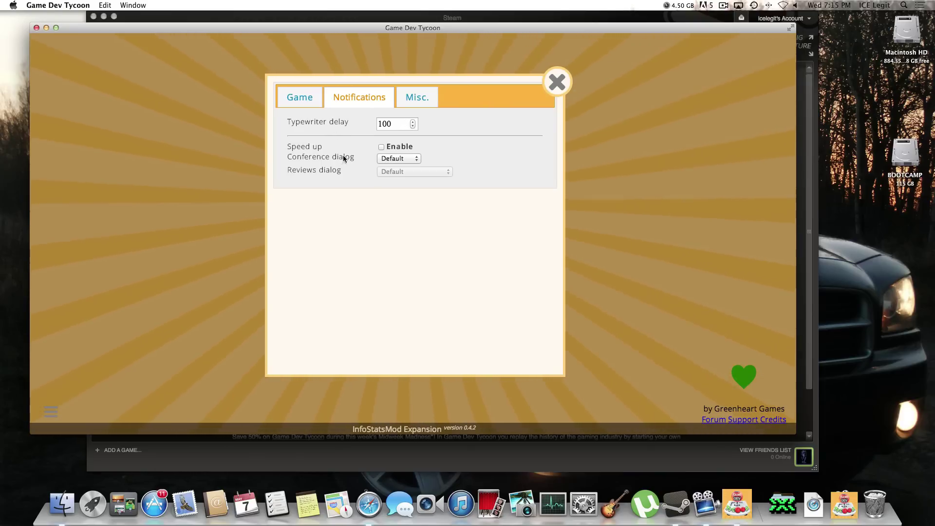
pyautogui.click(381, 146)
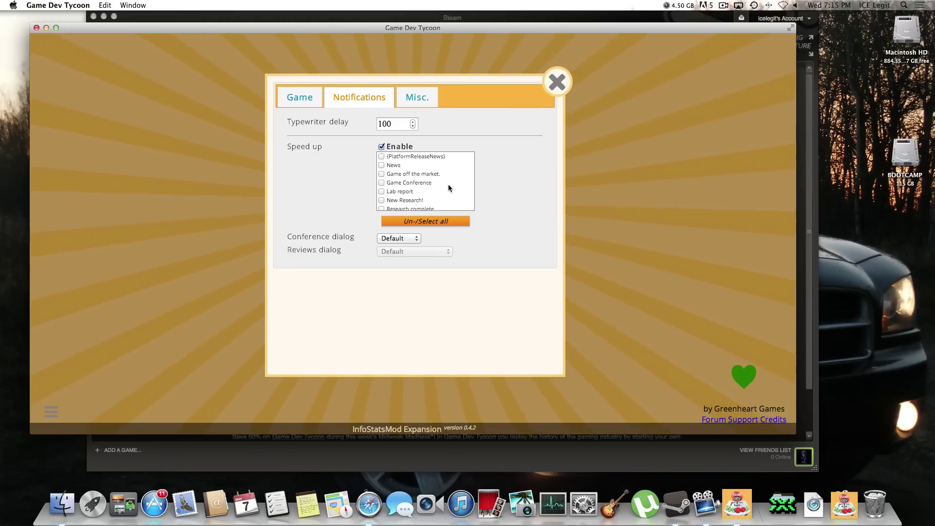
# Set the Conference dialog to Speed up, leaving the typewriter delay at 100.
pyautogui.scroll(-5, 448, 188)
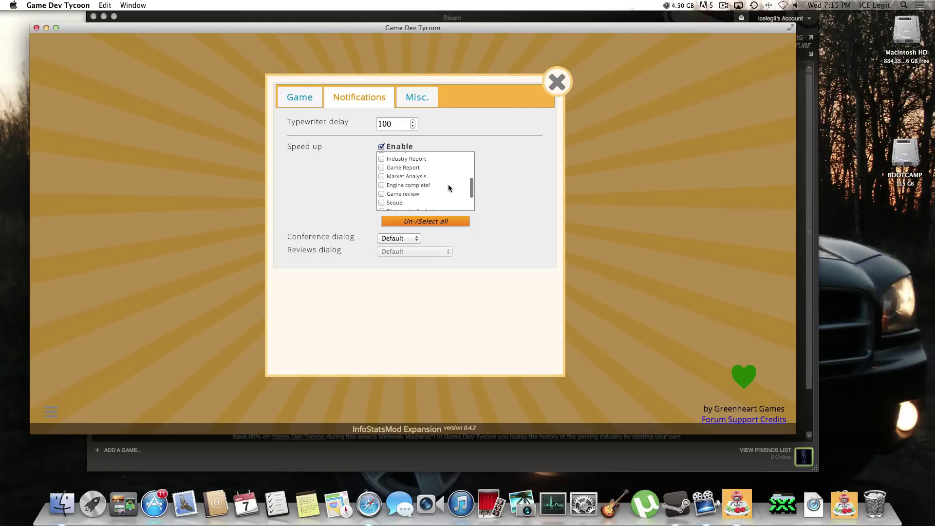
pyautogui.scroll(-3, 385, 179)
pyautogui.scroll(5, 440, 192)
pyautogui.scroll(5, 439, 192)
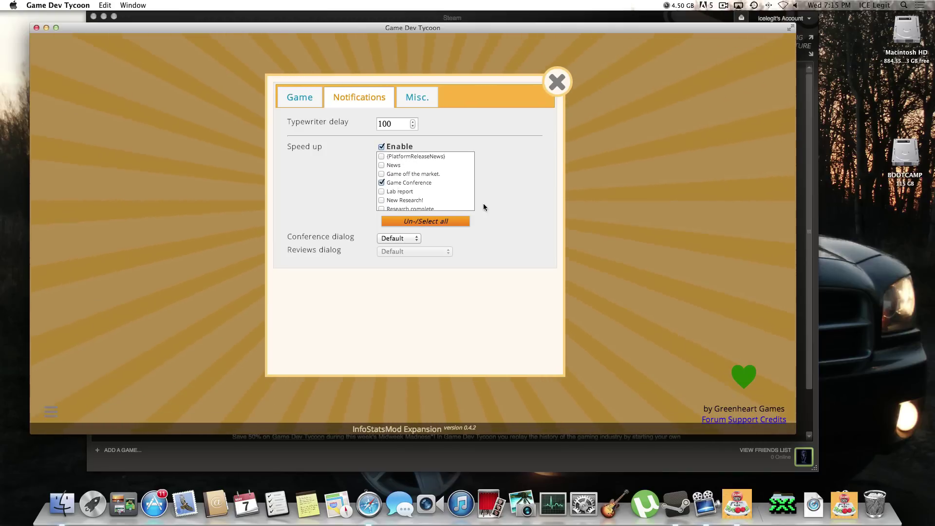
pyautogui.scroll(-3, 438, 197)
pyautogui.scroll(-5, 411, 194)
pyautogui.click(408, 238)
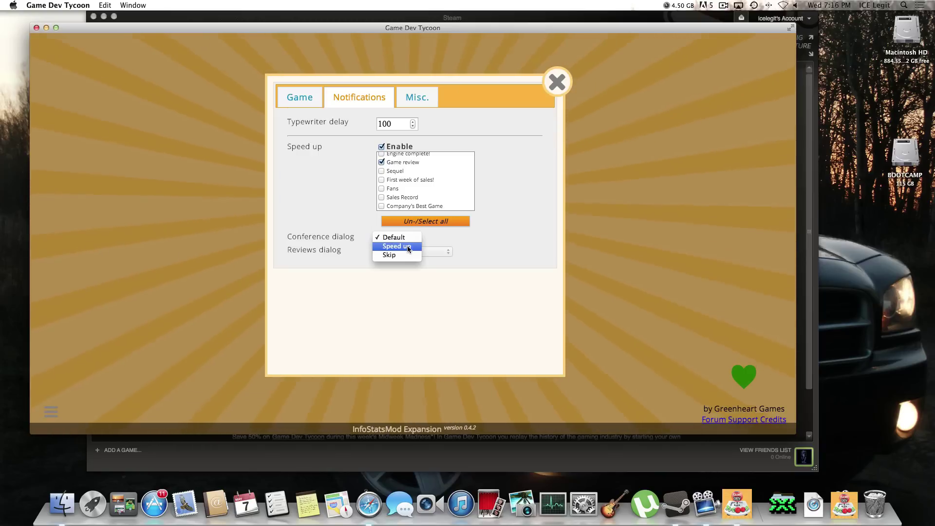
pyautogui.click(408, 246)
pyautogui.click(412, 122)
pyautogui.click(413, 126)
pyautogui.click(414, 98)
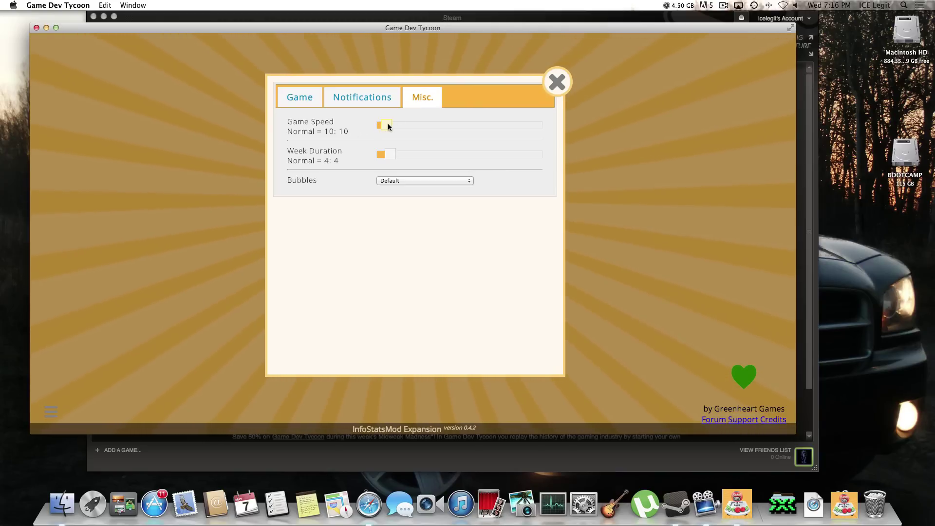
# Raise the Game Speed slider and settle Week Duration back at 4, leaving Bubbles at Default.
pyautogui.moveTo(388, 126); pyautogui.dragTo(457, 130)
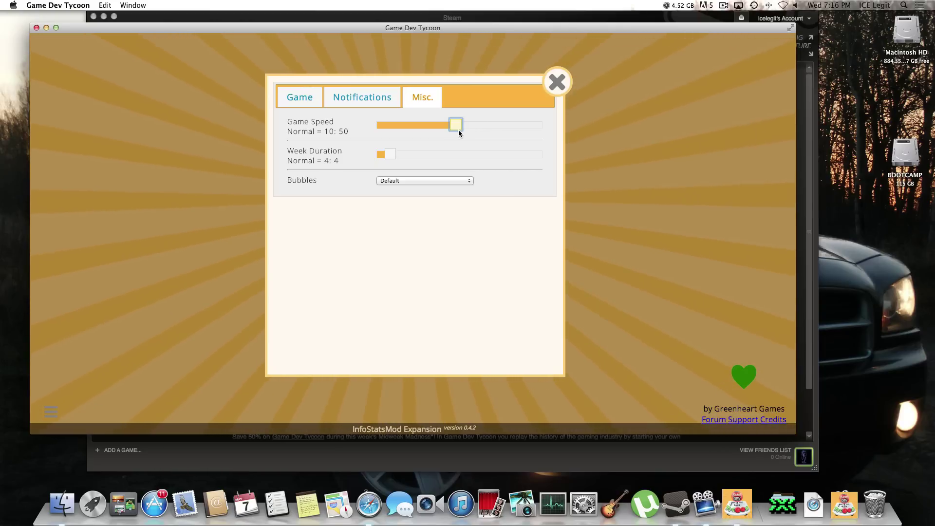
pyautogui.moveTo(392, 155); pyautogui.dragTo(372, 153)
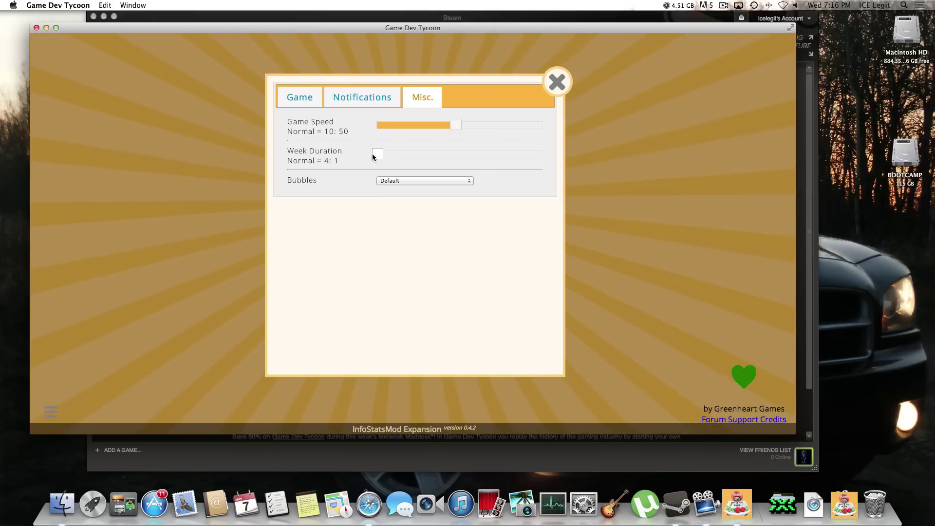
pyautogui.moveTo(378, 155); pyautogui.dragTo(393, 155)
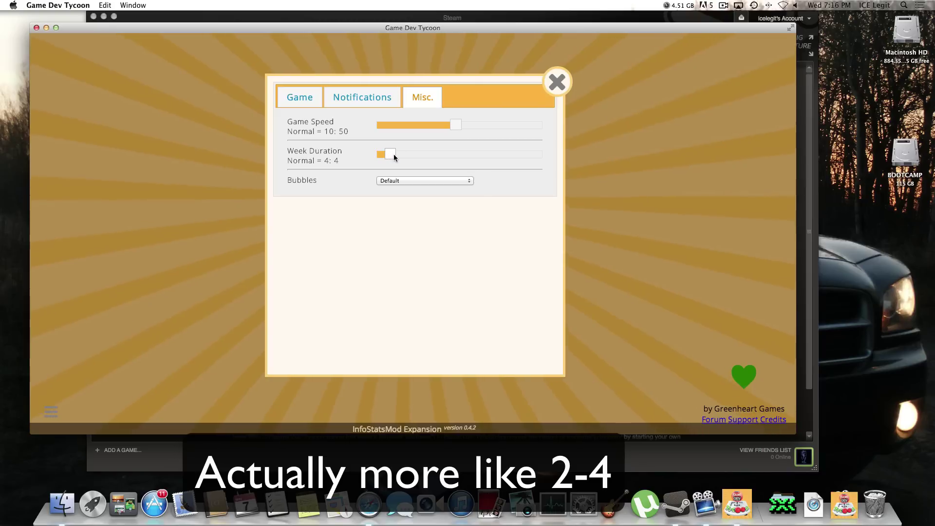
pyautogui.moveTo(404, 154)
pyautogui.mouseDown()
pyautogui.moveTo(381, 156)
pyautogui.moveTo(427, 152)
pyautogui.moveTo(419, 154)
pyautogui.mouseUp()
pyautogui.click(406, 180)
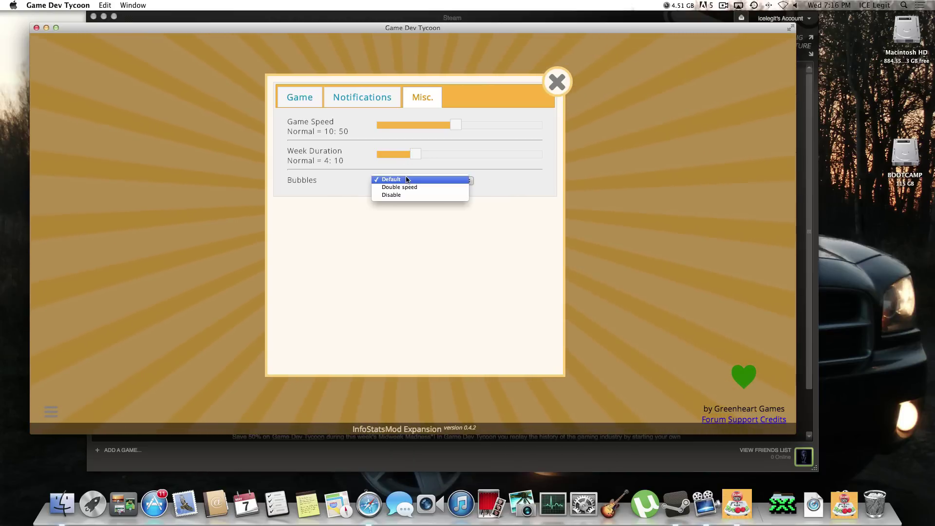
pyautogui.click(407, 179)
pyautogui.click(393, 154)
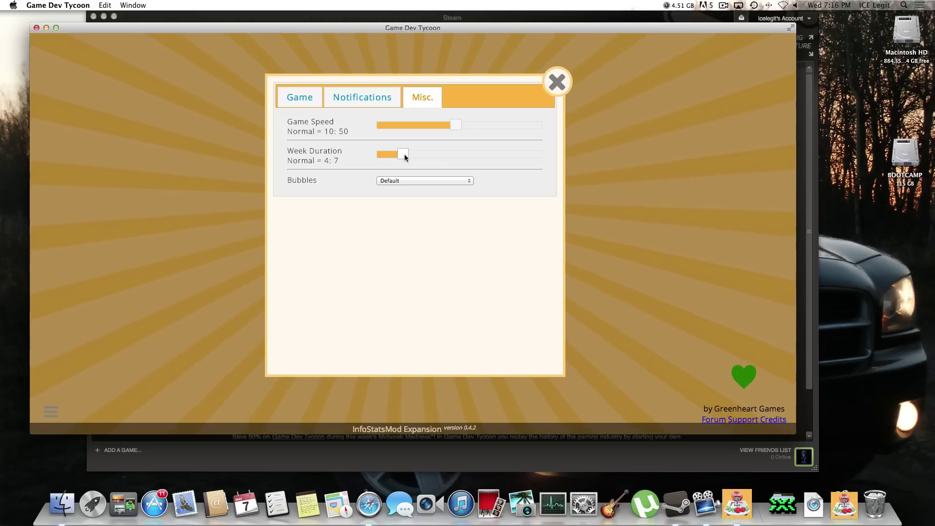
pyautogui.moveTo(396, 154); pyautogui.dragTo(421, 158)
# Set Bubbles to Double speed and return to the Notifications settings list.
pyautogui.click(406, 180)
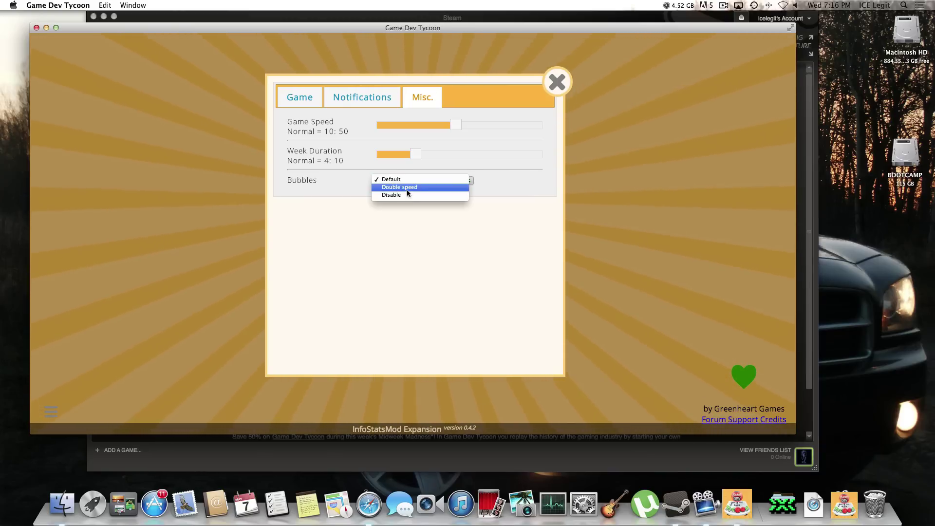
pyautogui.click(407, 188)
pyautogui.click(386, 103)
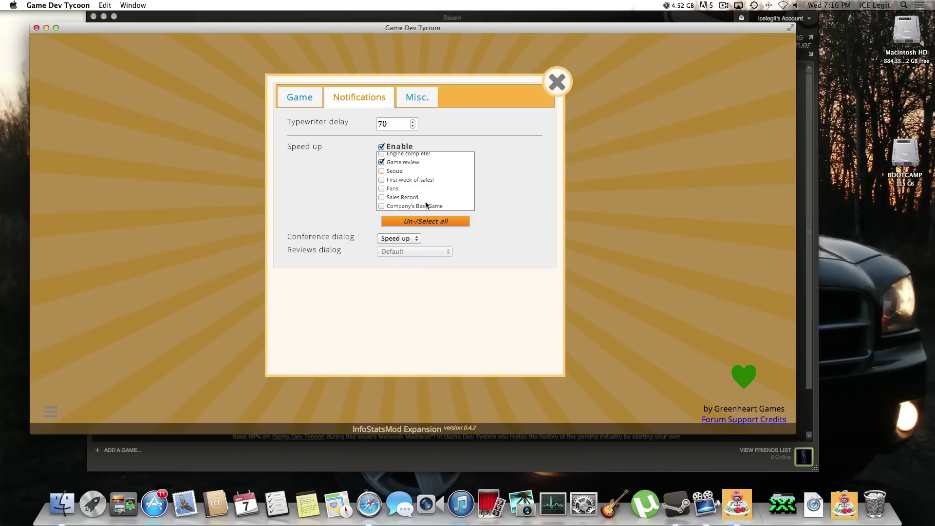
pyautogui.scroll(3, 425, 205)
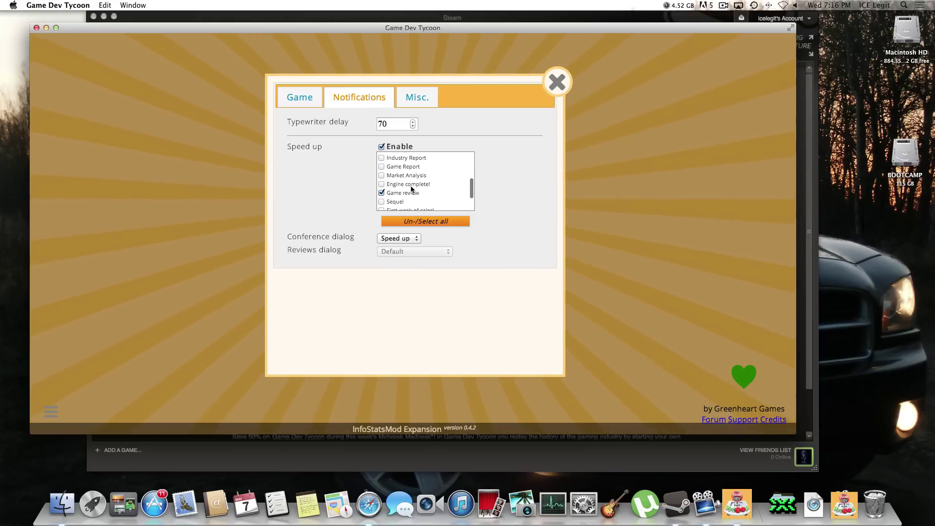
pyautogui.scroll(5, 411, 189)
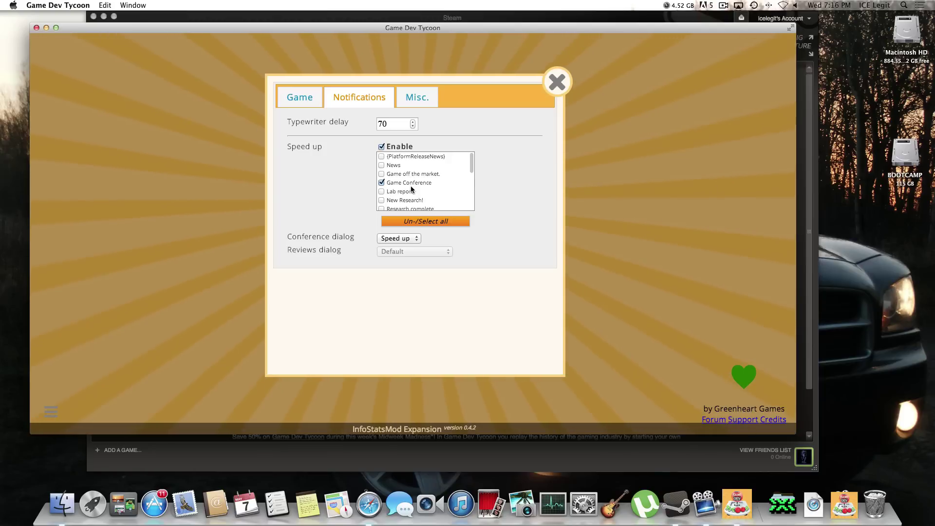
pyautogui.scroll(-5, 411, 190)
pyautogui.scroll(5, 412, 189)
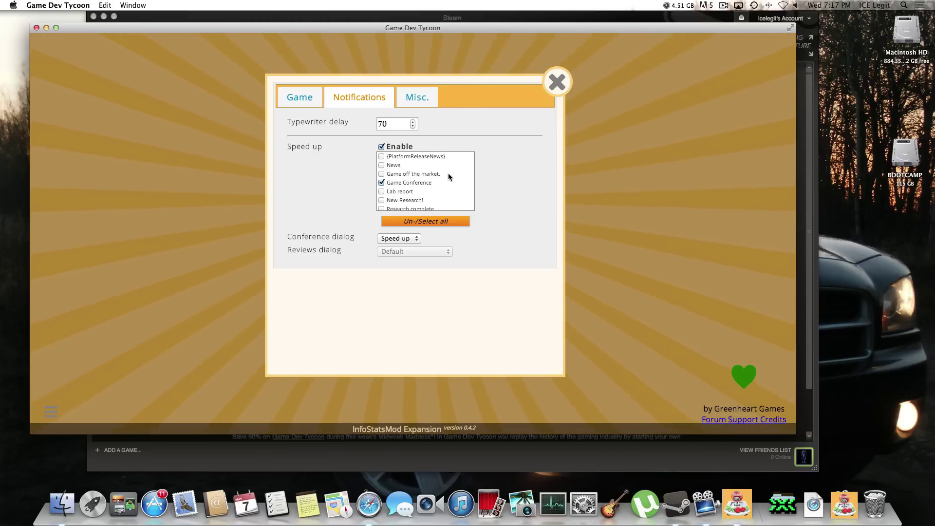
# Close mod settings and shuffle random company names until it reads Starship Blueheart.
pyautogui.press('Escape')
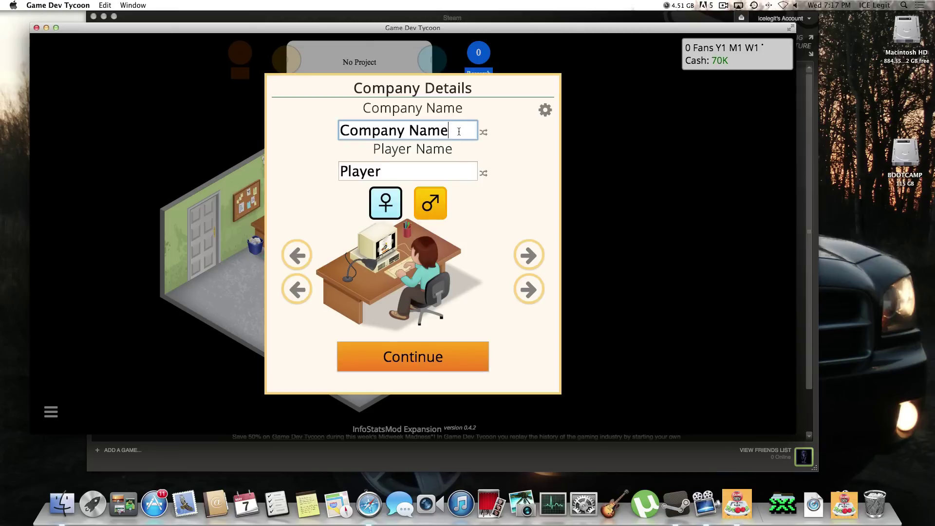
pyautogui.moveTo(459, 130); pyautogui.dragTo(350, 115)
pyautogui.click(484, 132)
pyautogui.click(484, 133)
pyautogui.click(484, 132)
pyautogui.click(484, 134)
pyautogui.click(484, 133)
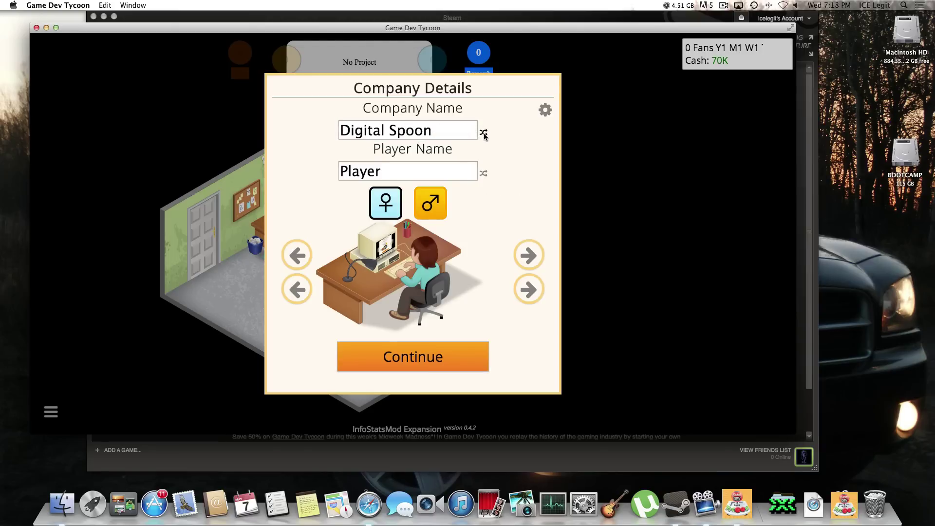
pyautogui.click(484, 133)
pyautogui.click(483, 133)
pyautogui.click(483, 133)
pyautogui.click(484, 133)
pyautogui.click(484, 132)
pyautogui.click(483, 133)
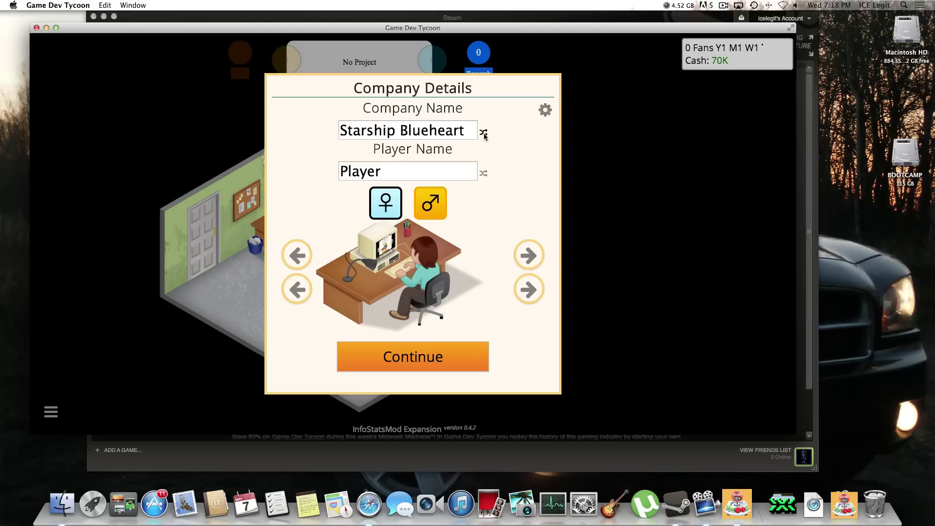
# Generate a random player name and keep Specialism at Normal in the advanced options.
pyautogui.click(484, 174)
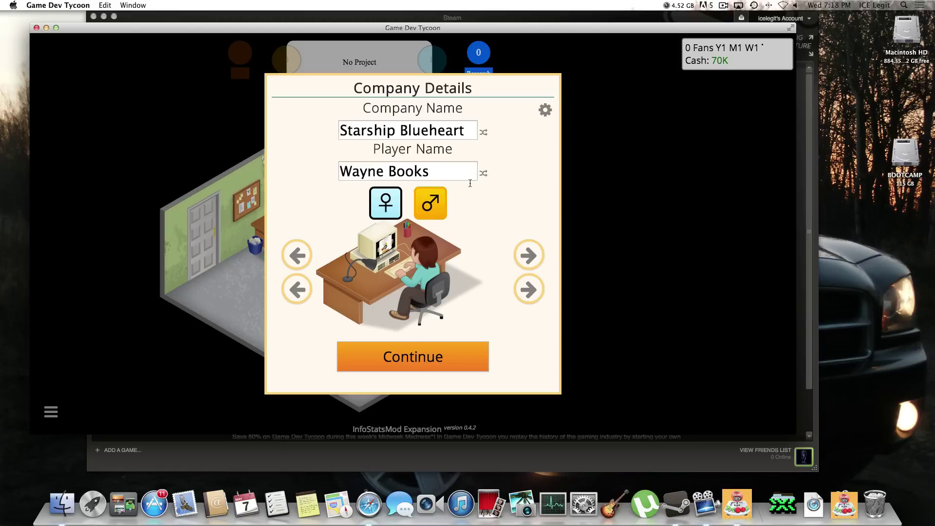
pyautogui.click(545, 111)
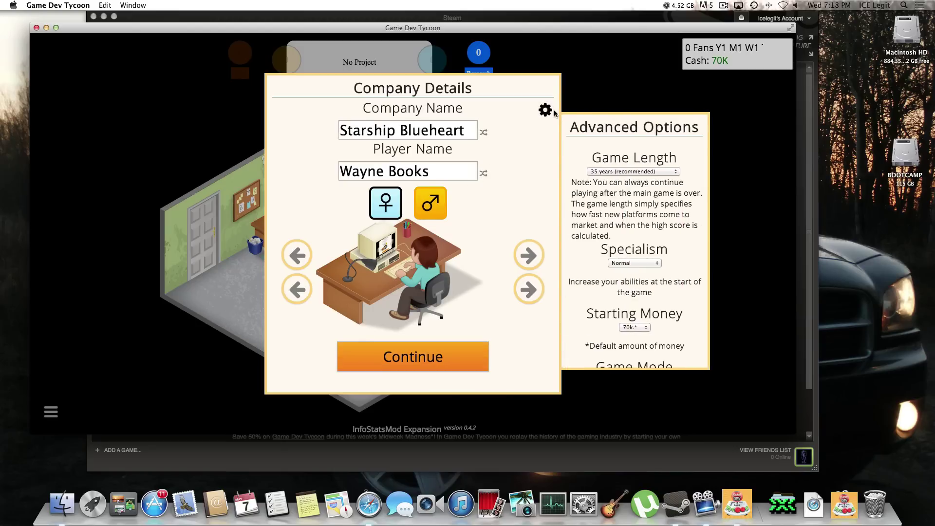
pyautogui.click(646, 264)
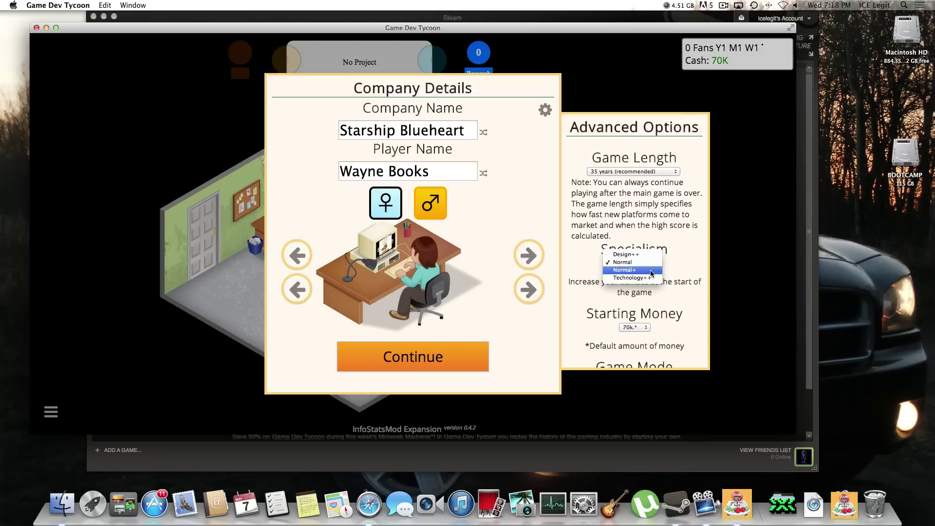
pyautogui.click(650, 270)
pyautogui.scroll(-5, 664, 288)
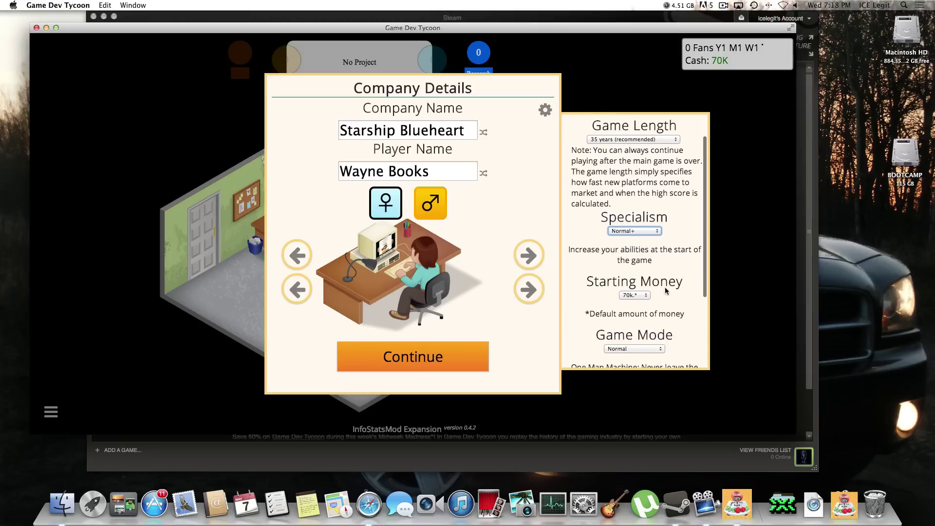
pyautogui.click(641, 165)
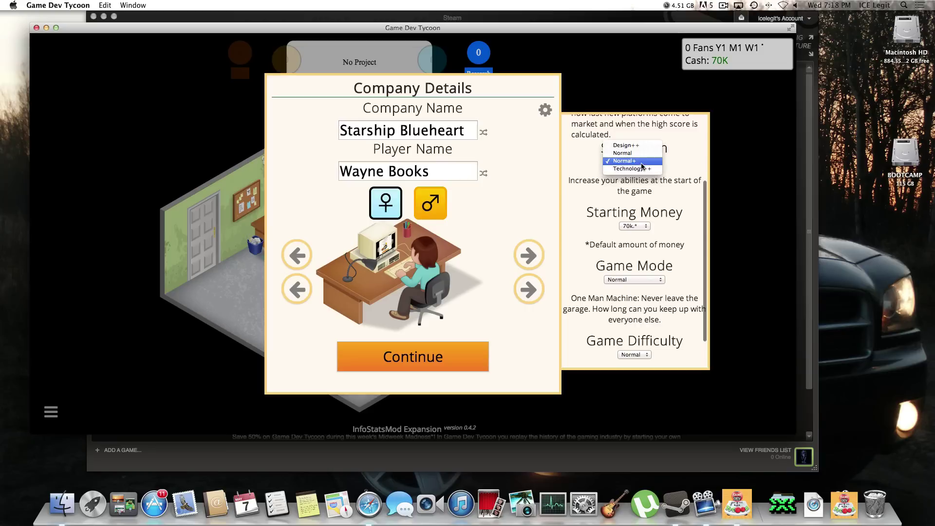
pyautogui.click(642, 154)
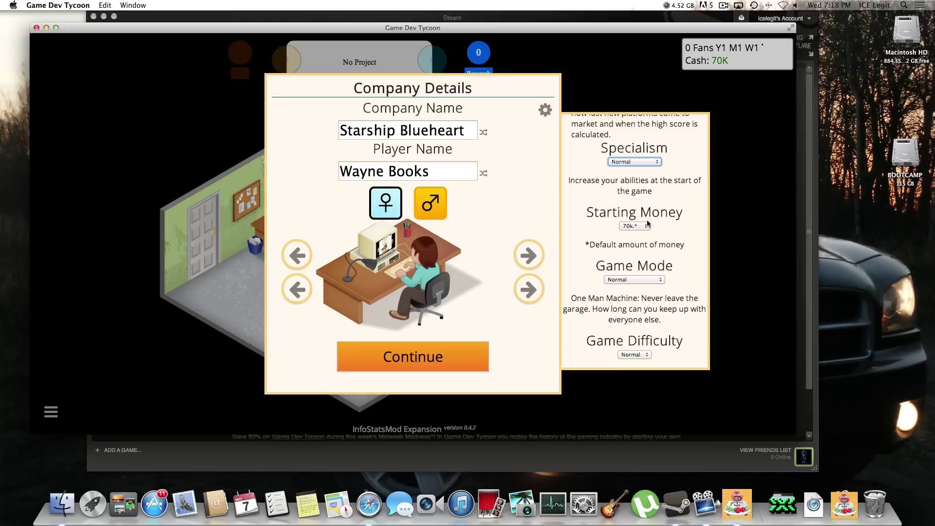
# Leave Game Mode and Difficulty both at Normal.
pyautogui.scroll(-2, 672, 222)
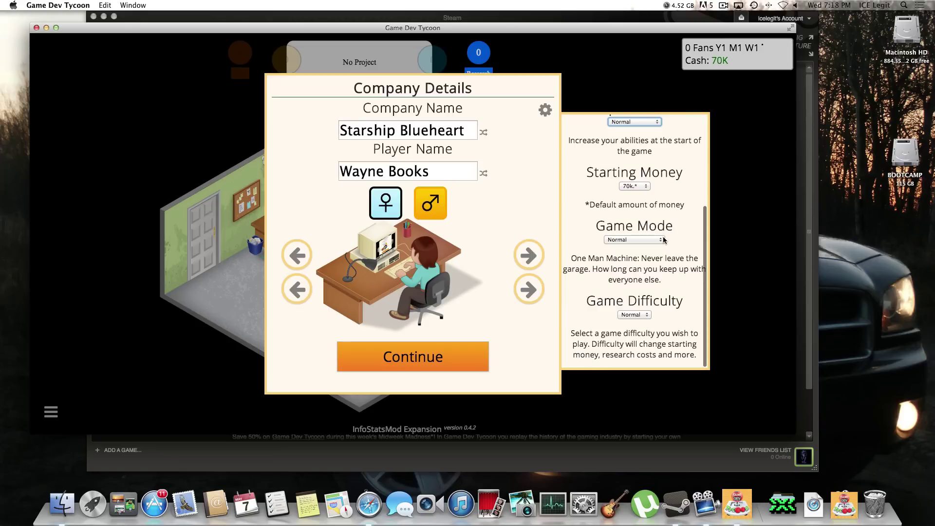
pyautogui.click(662, 240)
pyautogui.click(656, 263)
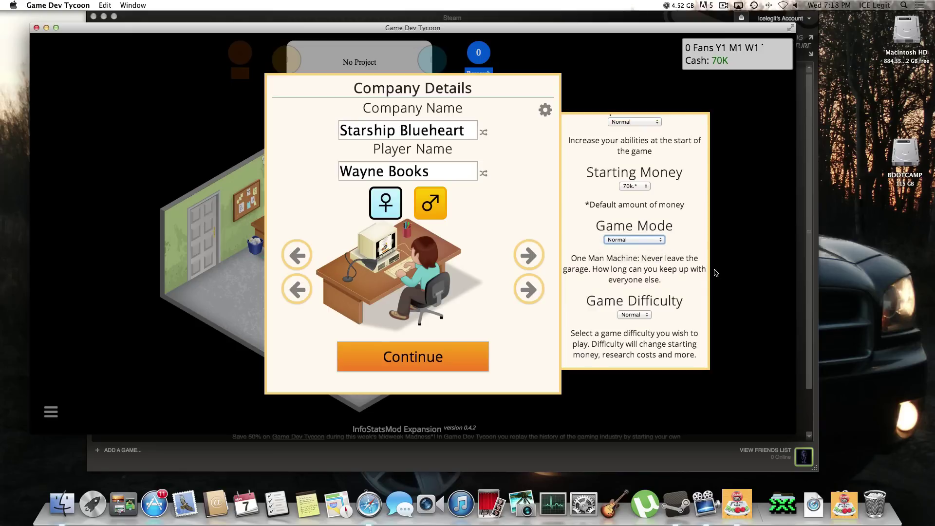
pyautogui.click(638, 314)
pyautogui.click(637, 314)
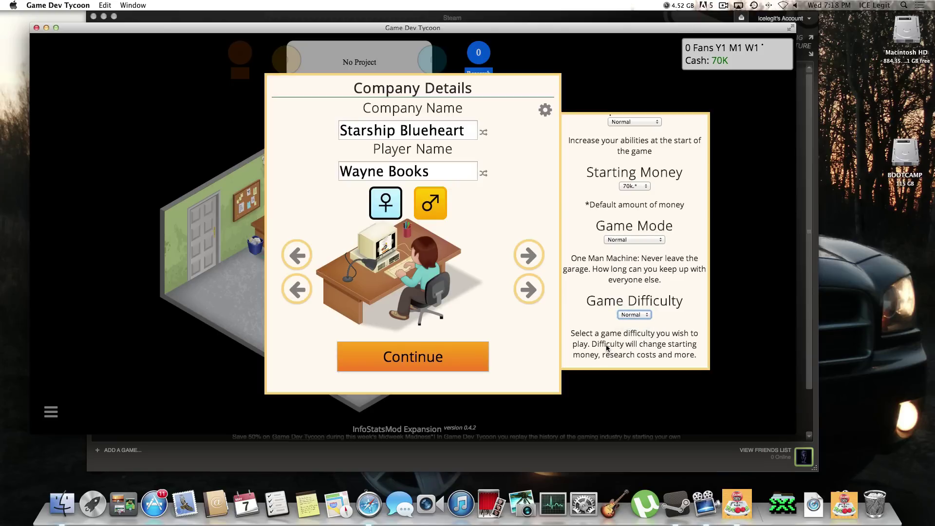
# Start the company and begin a new game 'Ass' with topic Assassin, genre Action, on PC.
pyautogui.click(438, 358)
pyautogui.click(381, 280)
pyautogui.click(395, 196)
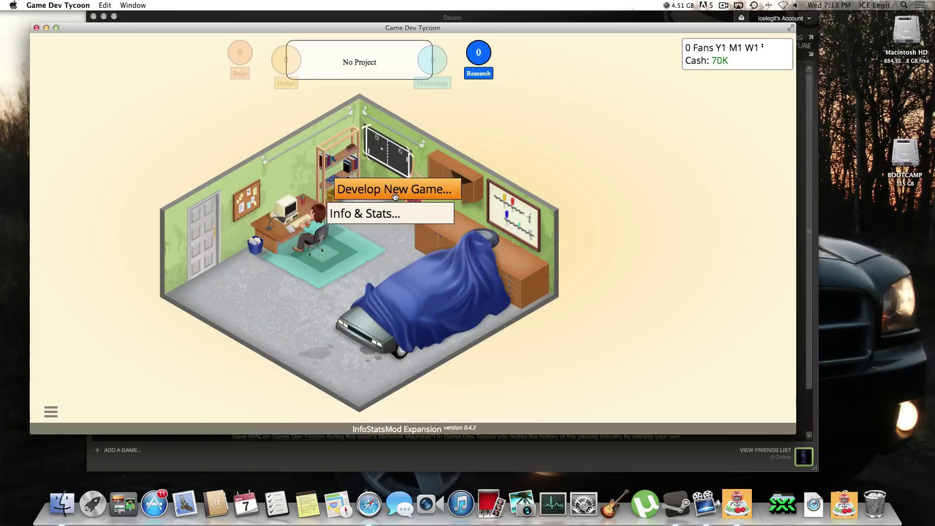
pyautogui.click(395, 197)
pyautogui.click(413, 152)
pyautogui.click(322, 137)
pyautogui.write('Ass')
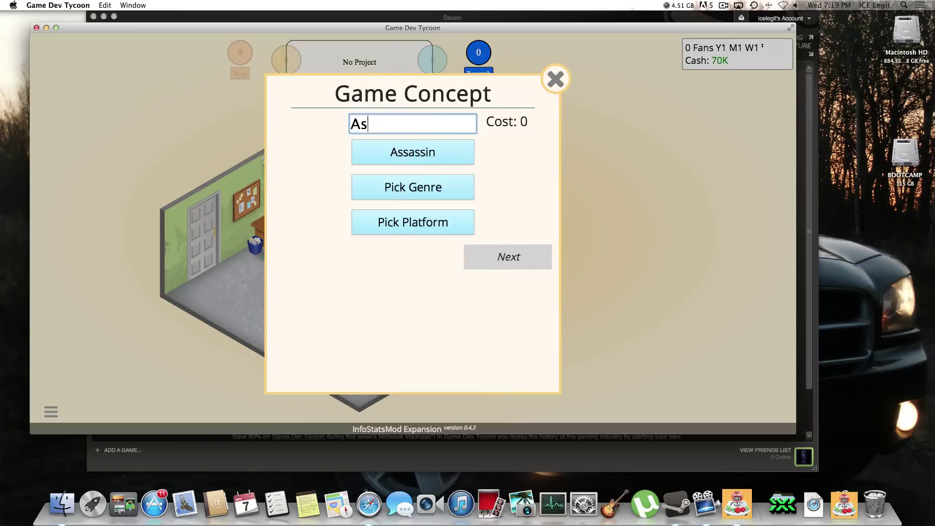
pyautogui.click(413, 187)
pyautogui.click(414, 154)
pyautogui.click(413, 222)
pyautogui.click(413, 155)
pyautogui.click(516, 265)
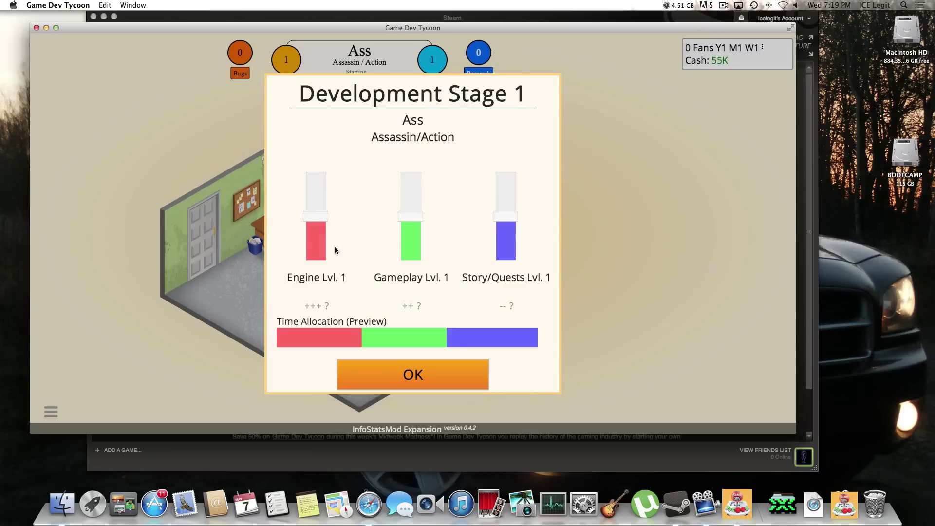
# Set stage focus: Engine full, Story/Quests zero, World Design zero, Graphic full.
pyautogui.moveTo(334, 247); pyautogui.dragTo(321, 170)
pyautogui.moveTo(505, 216); pyautogui.dragTo(505, 263)
pyautogui.click(414, 373)
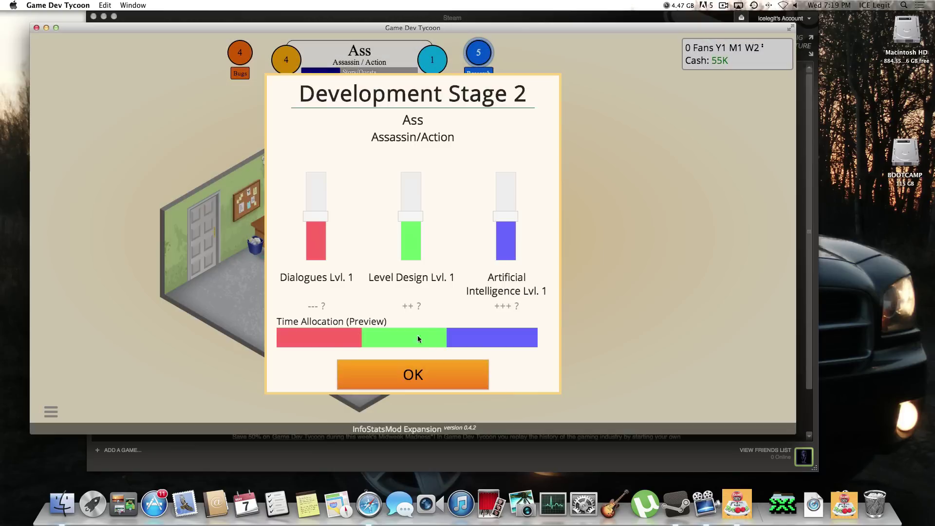
pyautogui.click(413, 375)
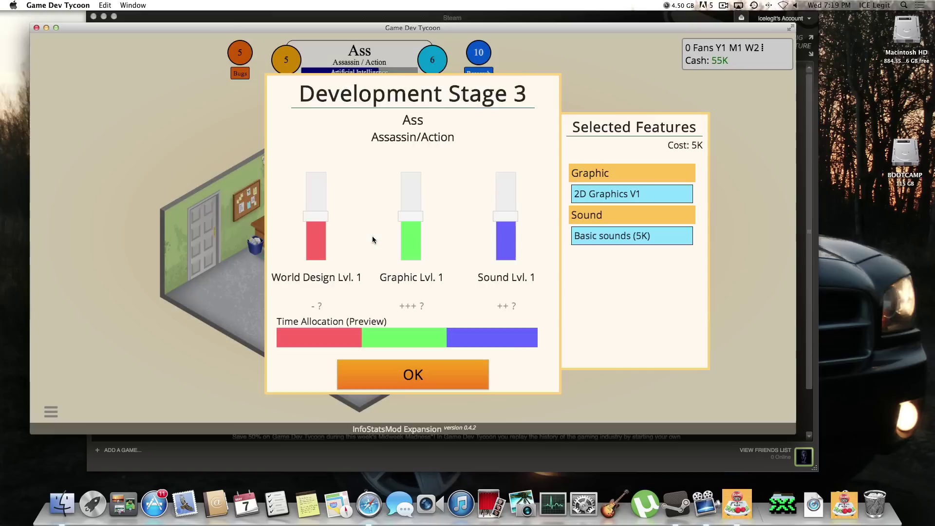
pyautogui.moveTo(315, 217); pyautogui.dragTo(315, 263)
pyautogui.moveTo(411, 216); pyautogui.dragTo(416, 105)
pyautogui.click(413, 375)
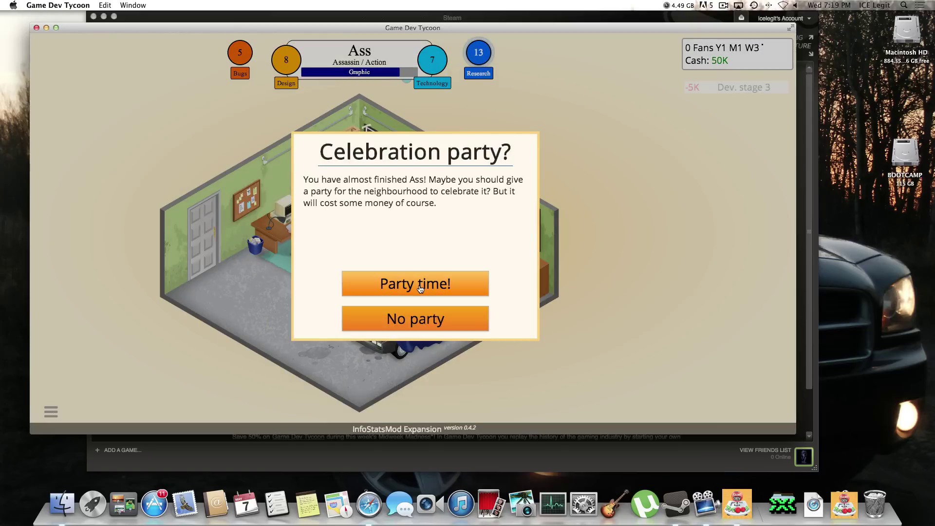
# Throw a celebration party, then finish and release Ass.
pyautogui.click(420, 287)
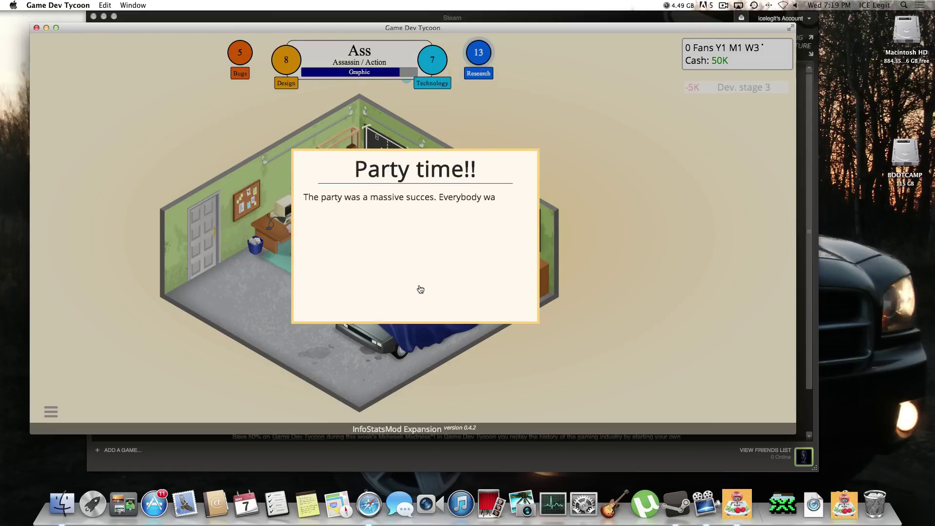
pyautogui.click(420, 289)
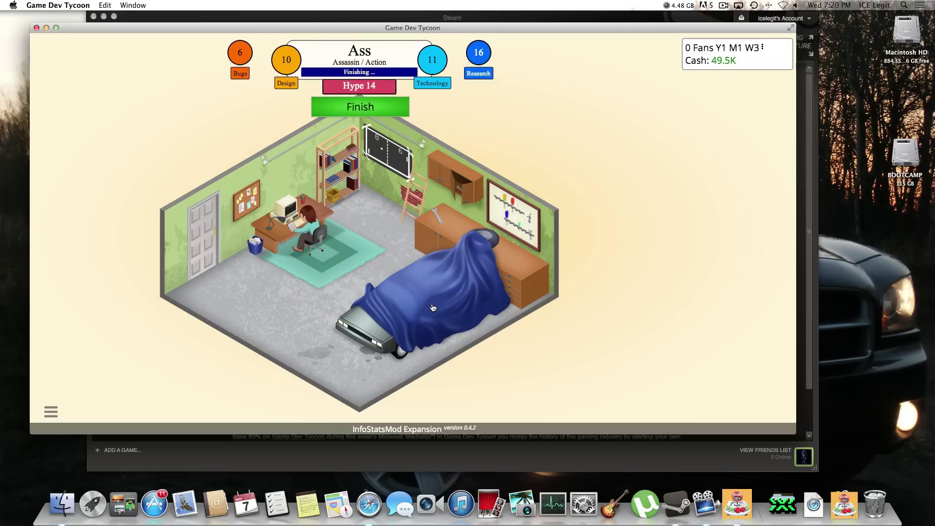
pyautogui.click(359, 108)
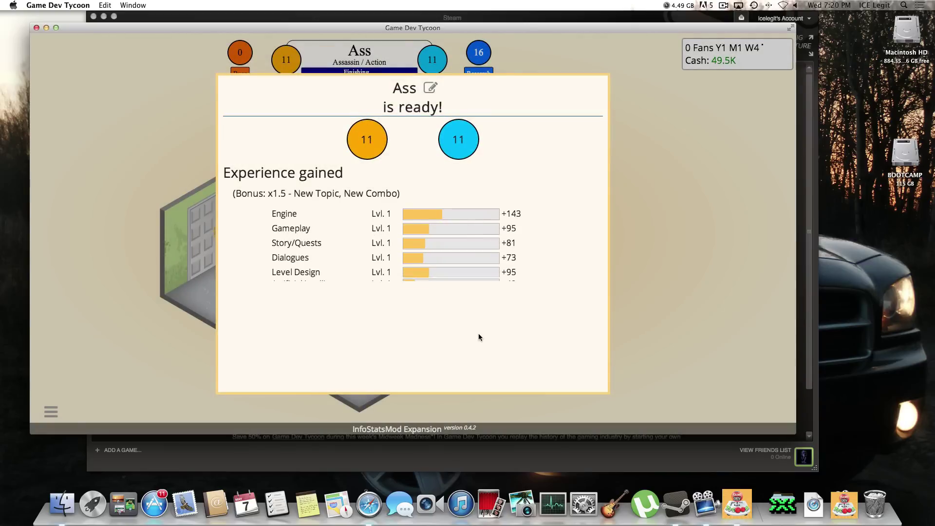
pyautogui.click(453, 383)
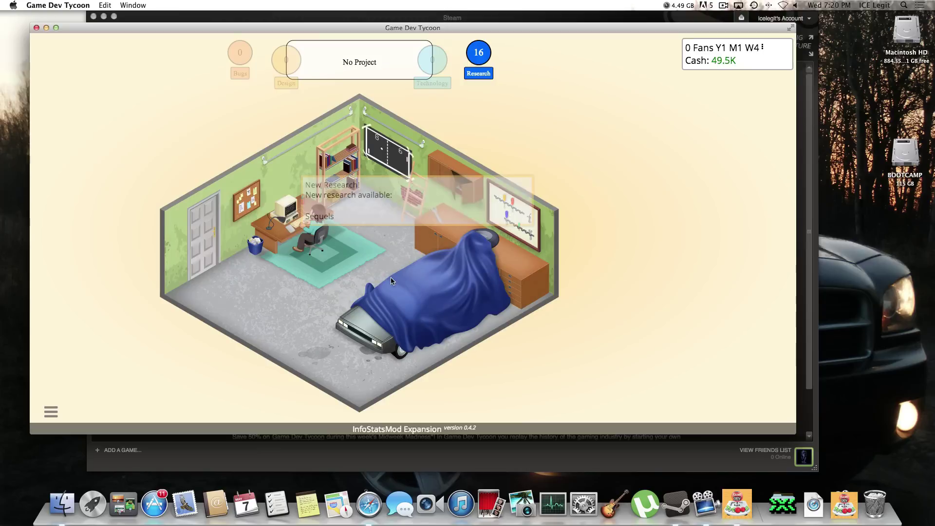
# Dismiss the research notice, Ass's reviews, the news and the first-week sales notices.
pyautogui.click(409, 289)
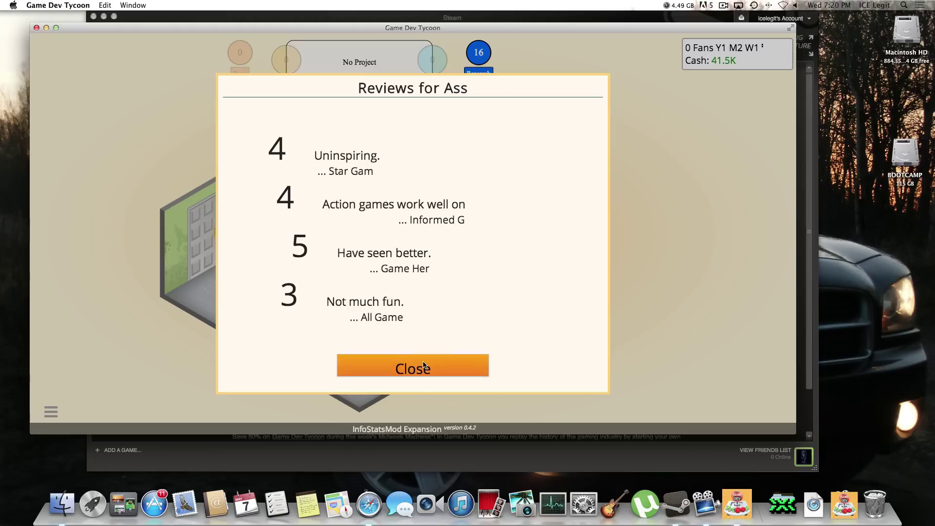
pyautogui.click(423, 366)
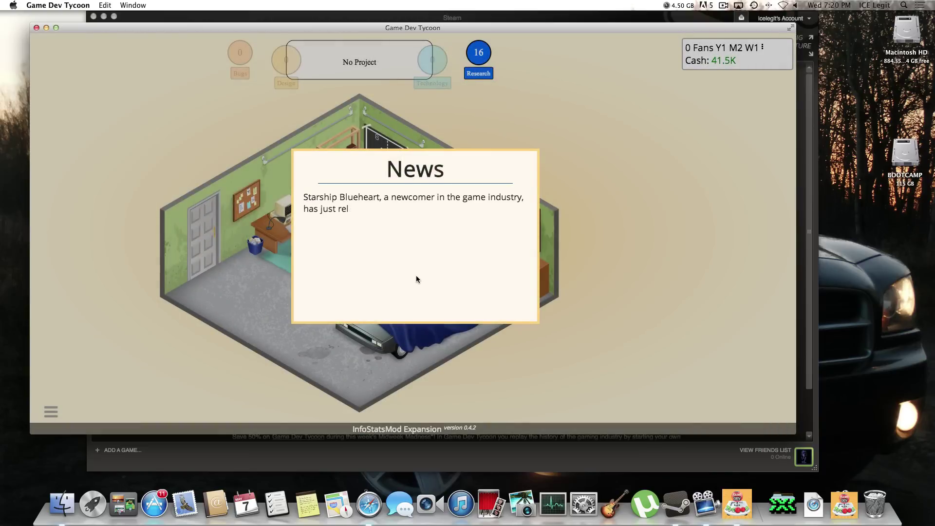
pyautogui.click(411, 313)
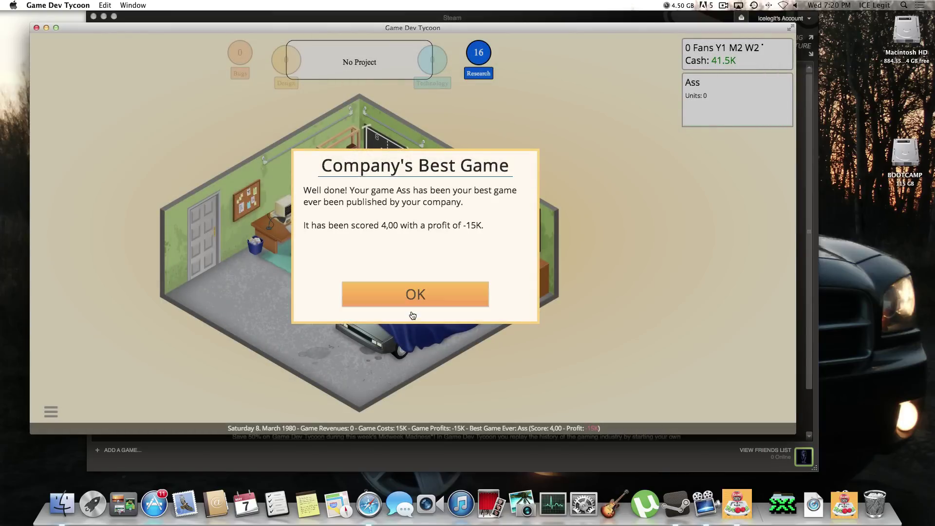
pyautogui.click(417, 303)
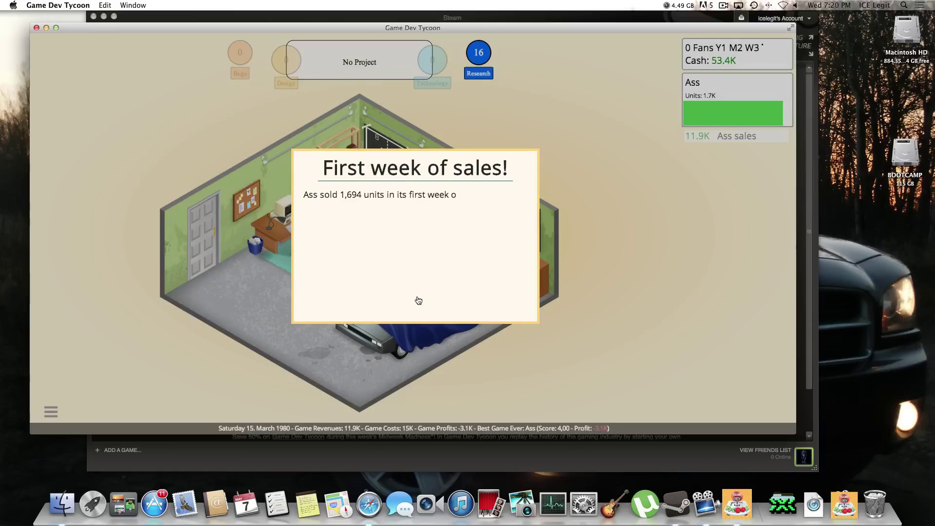
pyautogui.click(418, 300)
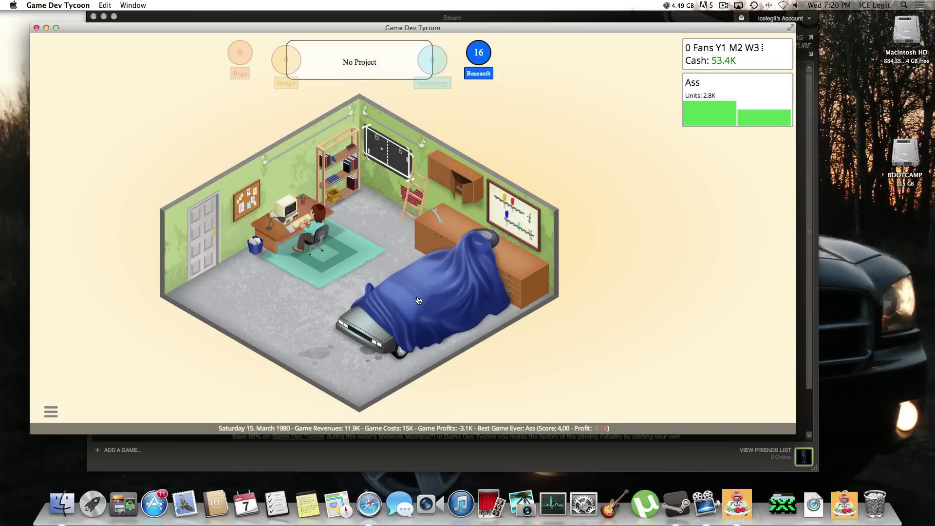
# Research Sequels and dismiss the overdraft warning.
pyautogui.click(288, 310)
pyautogui.click(292, 252)
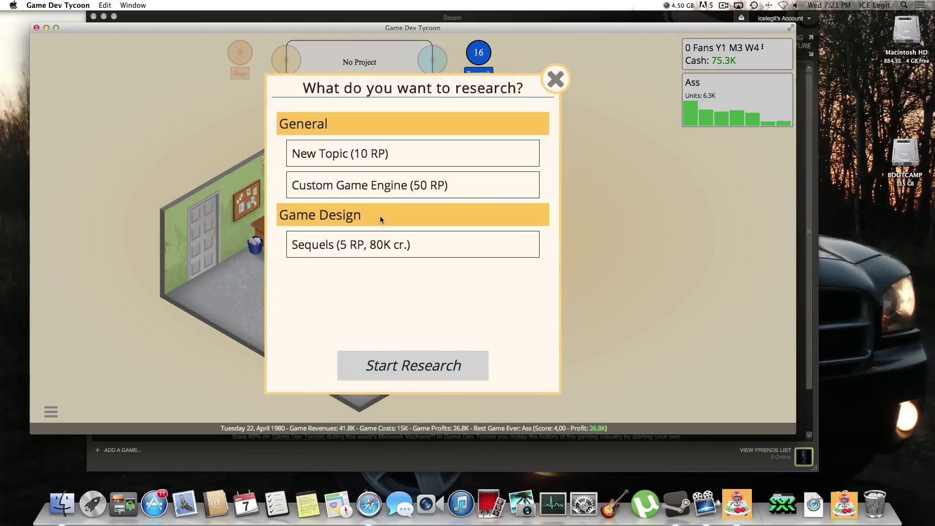
pyautogui.click(400, 249)
pyautogui.click(463, 355)
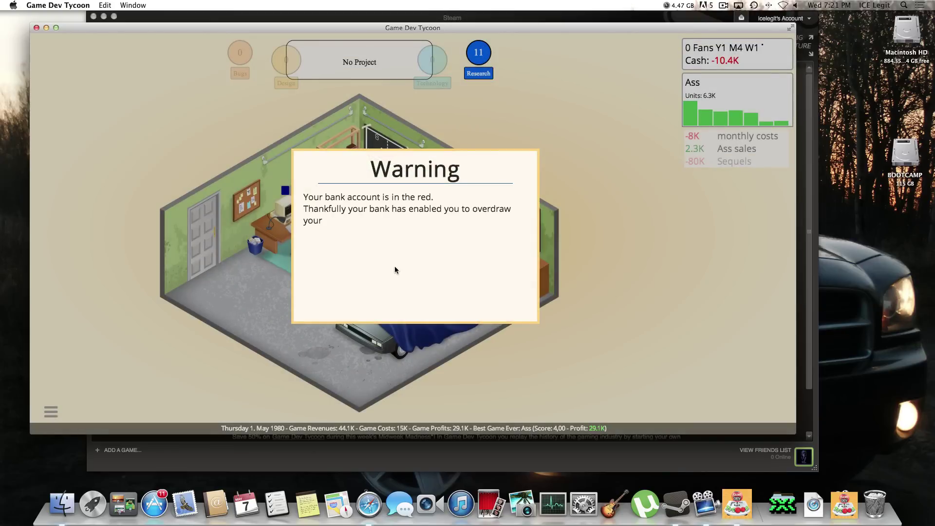
pyautogui.click(413, 297)
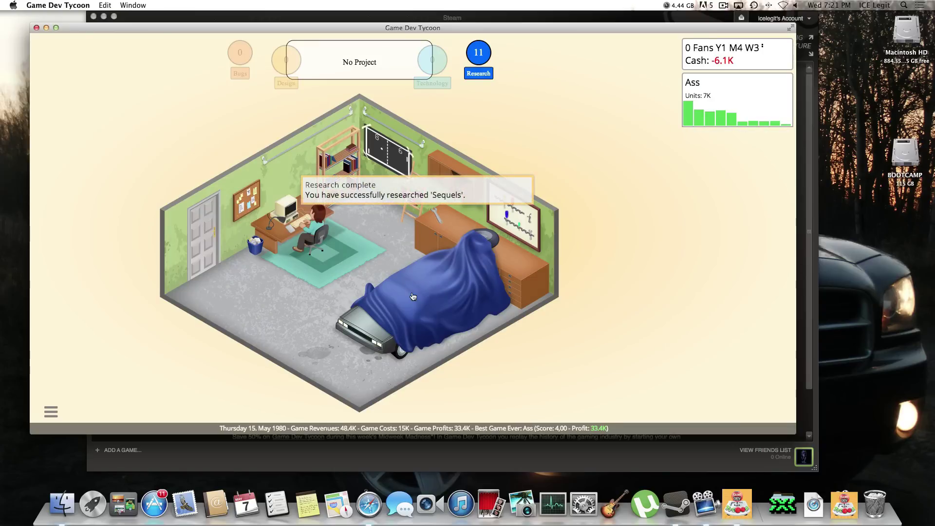
# Start New Topic research on Spy.
pyautogui.click(393, 276)
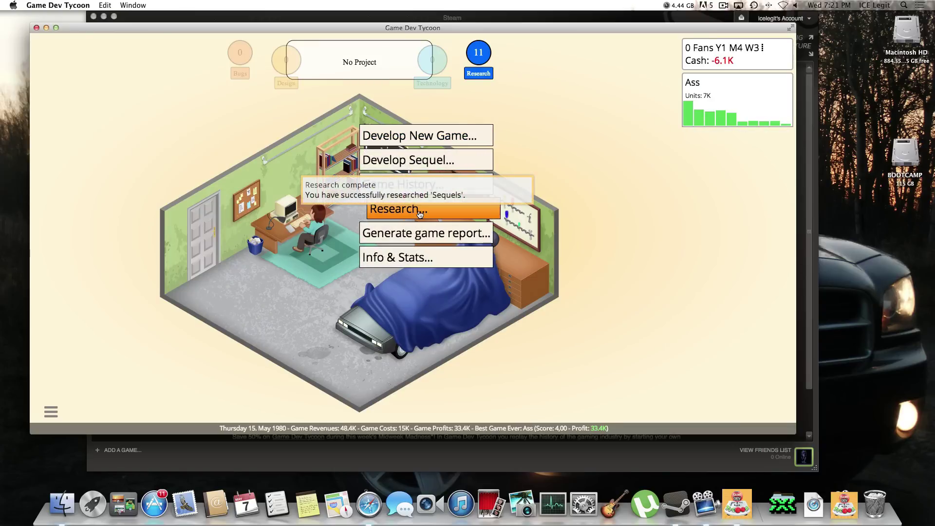
pyautogui.click(419, 214)
pyautogui.click(388, 161)
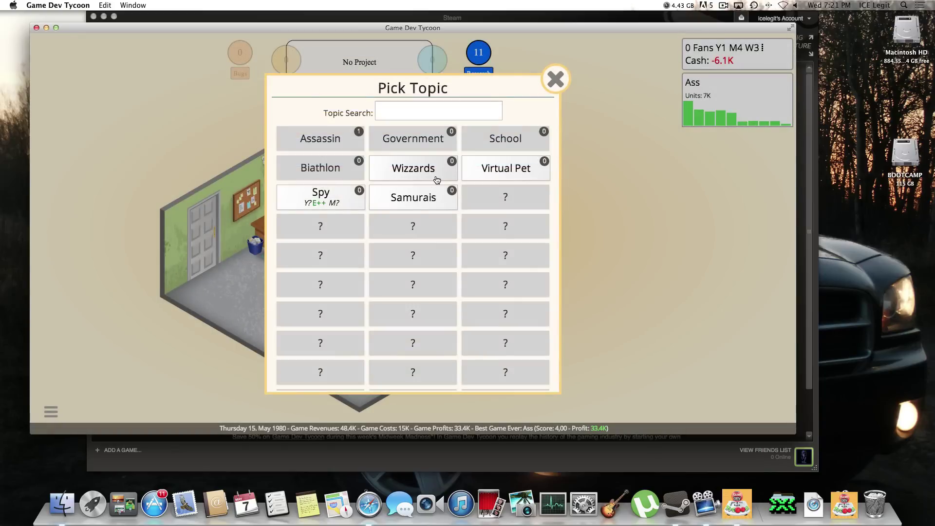
pyautogui.click(361, 200)
pyautogui.click(460, 368)
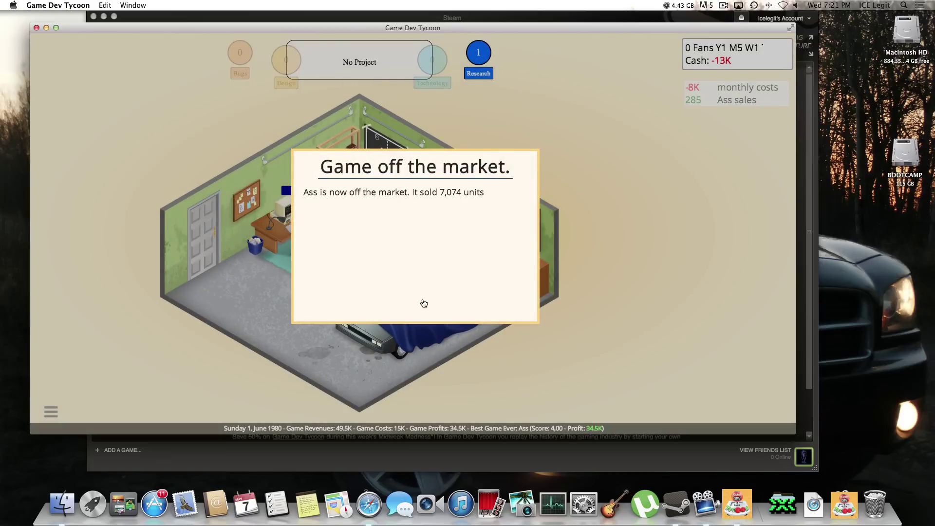
# Dismiss the 'Game off the market' notice and the Grapple Grapintosh industry news.
pyautogui.click(423, 299)
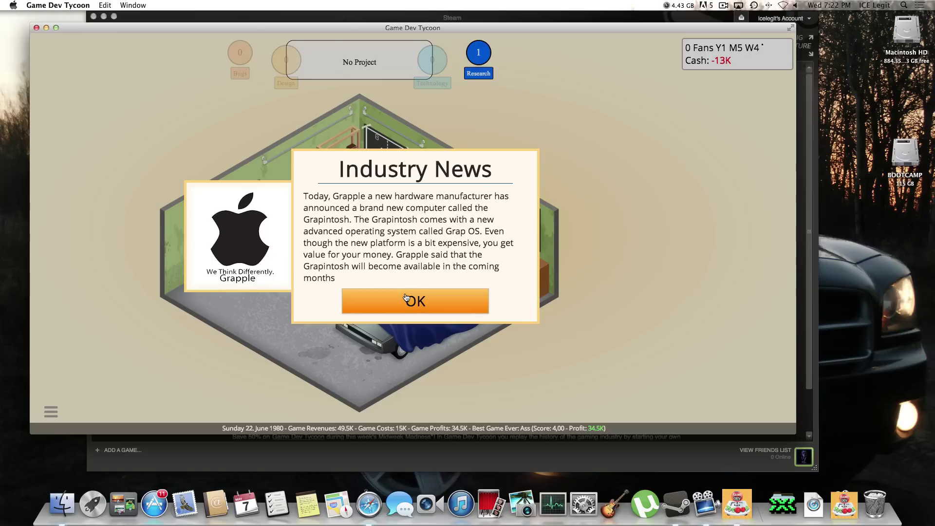
pyautogui.click(406, 297)
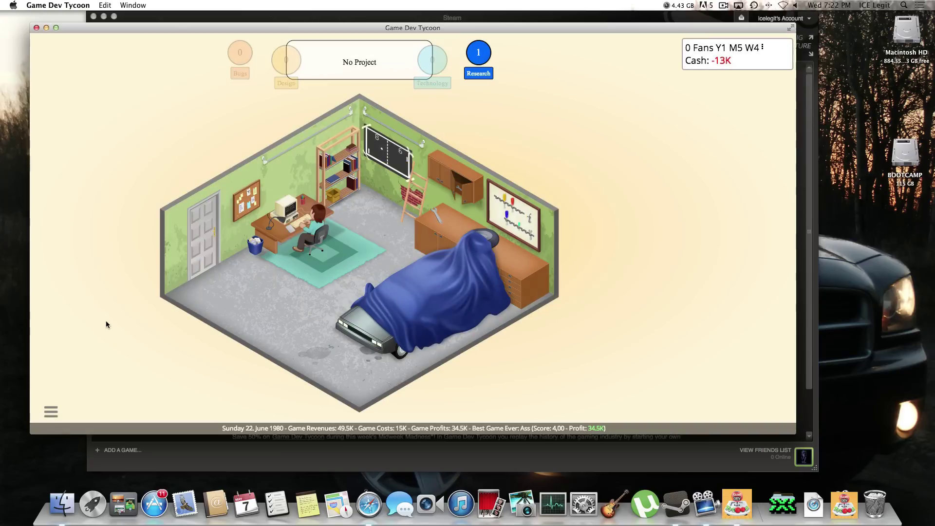
# Open Info & Stats, view past games' Release Details, and glance at the mod configuration.
pyautogui.click(140, 317)
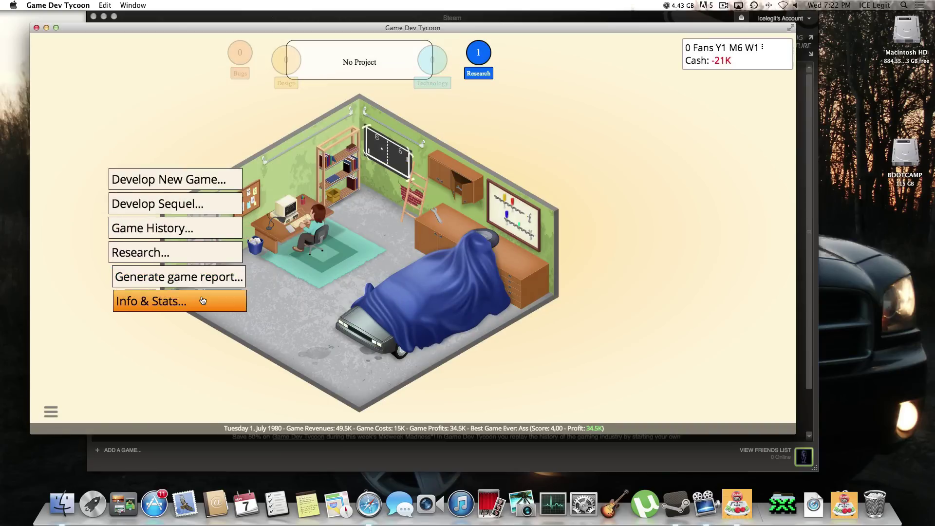
pyautogui.click(141, 300)
pyautogui.click(378, 141)
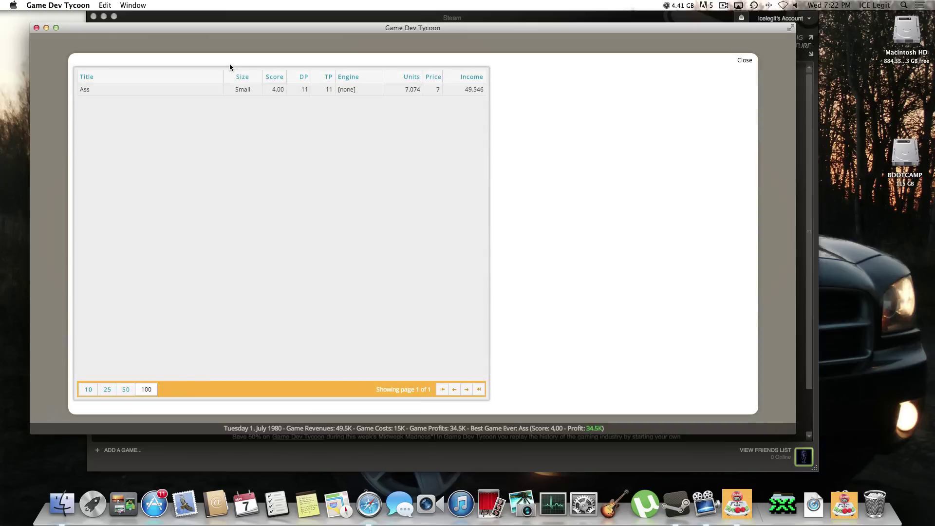
pyautogui.click(748, 61)
pyautogui.click(360, 182)
pyautogui.click(555, 126)
# View discontinued and released Platform Details, toggle the stats footer, then close the panels.
pyautogui.click(453, 134)
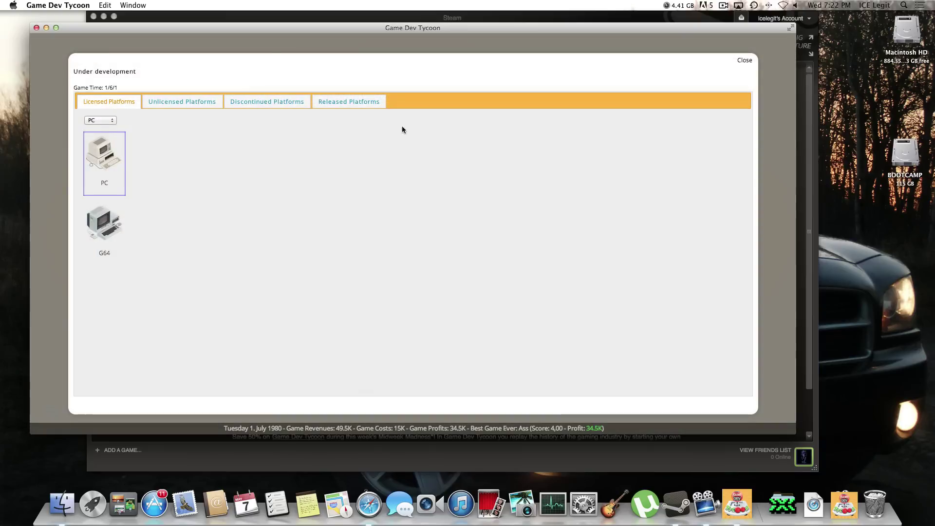
pyautogui.click(267, 101)
pyautogui.click(348, 101)
pyautogui.click(744, 61)
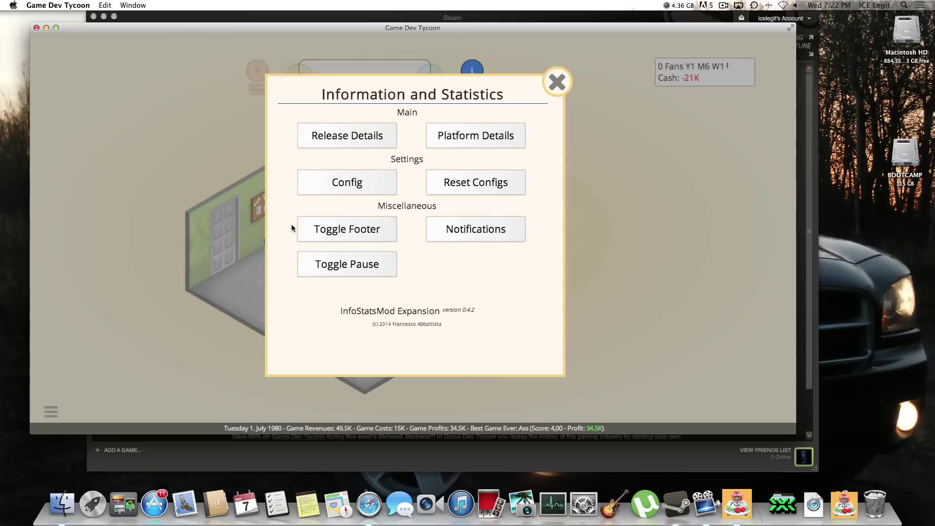
pyautogui.click(341, 228)
pyautogui.click(365, 236)
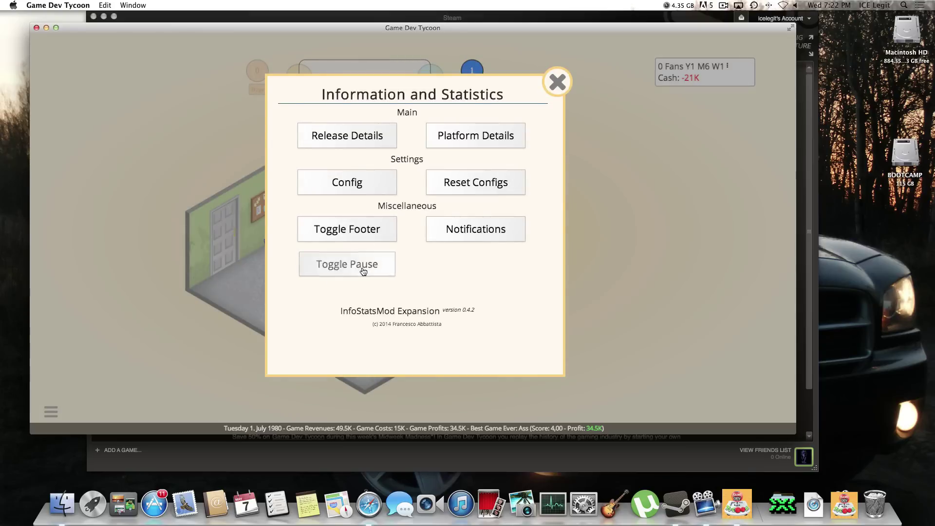
pyautogui.click(463, 234)
pyautogui.click(557, 125)
# Develop a sequel, Game #2, confirming features and the first stage focus.
pyautogui.click(195, 163)
pyautogui.click(246, 192)
pyautogui.click(501, 248)
pyautogui.click(426, 367)
pyautogui.click(426, 372)
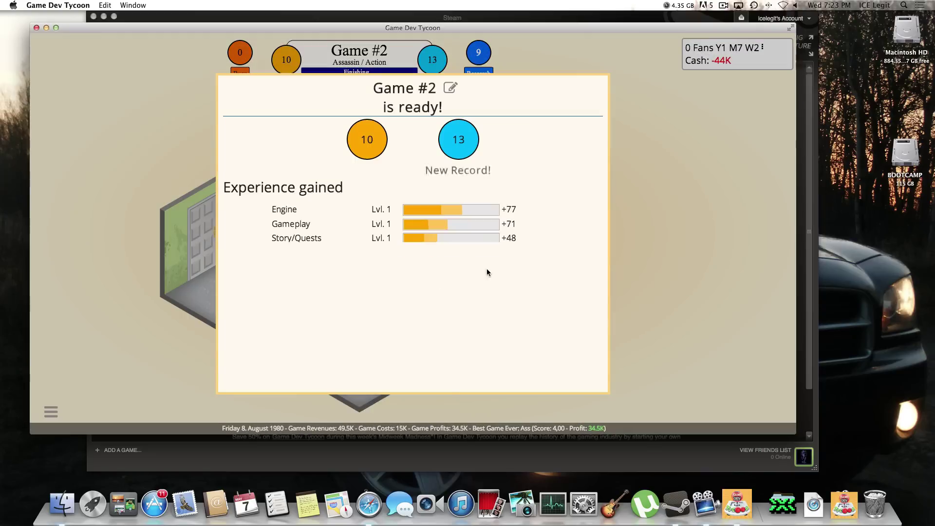
# Close the Game #2 completion report and the industry news.
pyautogui.click(486, 267)
pyautogui.click(448, 289)
pyautogui.click(425, 301)
# In Settings > Notifications, add Fans to the sped-up notifications.
pyautogui.press('Escape')
pyautogui.click(411, 186)
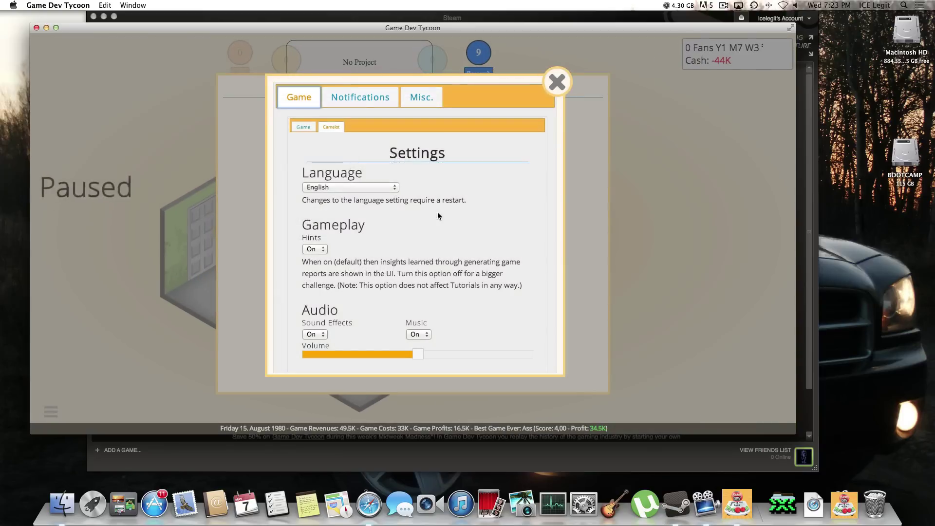
pyautogui.click(359, 97)
pyautogui.scroll(-3, 390, 158)
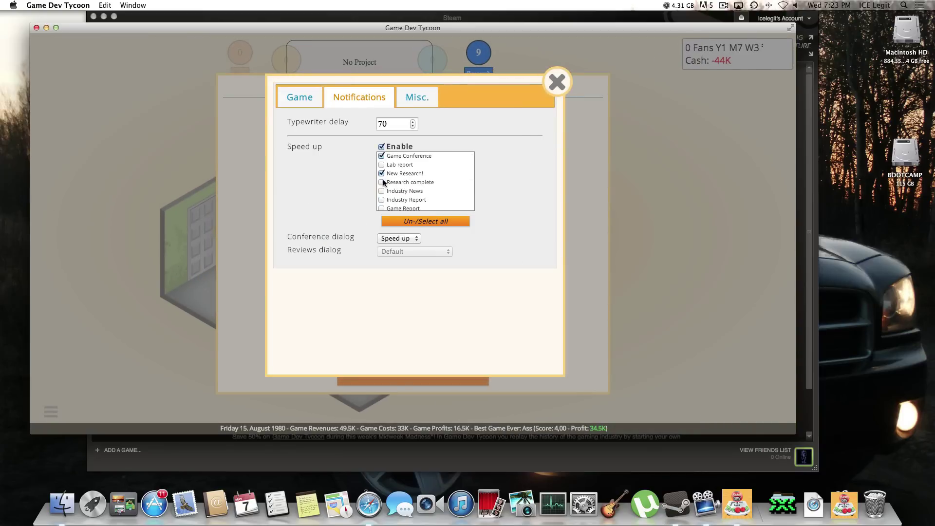
pyautogui.scroll(-5, 408, 196)
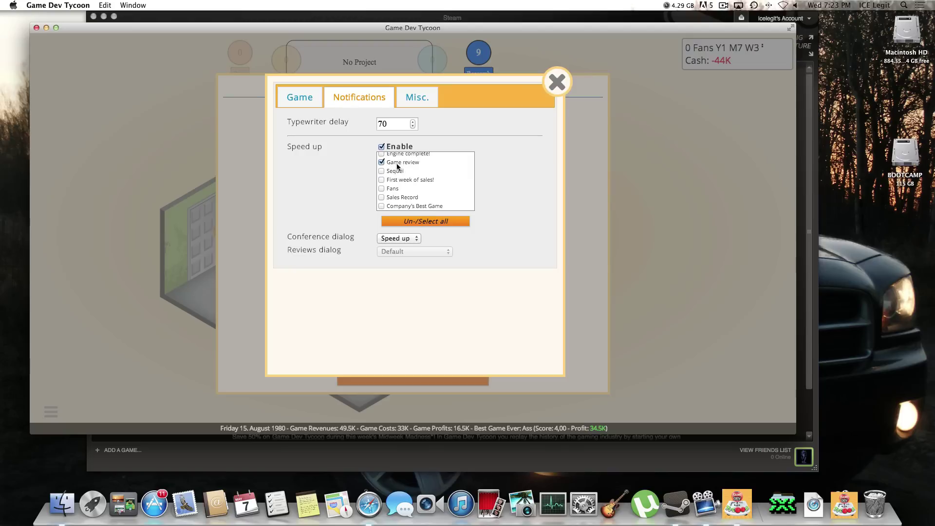
pyautogui.scroll(-2, 419, 193)
pyautogui.scroll(5, 409, 195)
pyautogui.scroll(-5, 425, 191)
pyautogui.click(382, 188)
pyautogui.scroll(2, 403, 192)
# On the Misc. tab, max out Game Speed (100) and Week Duration (40).
pyautogui.click(418, 97)
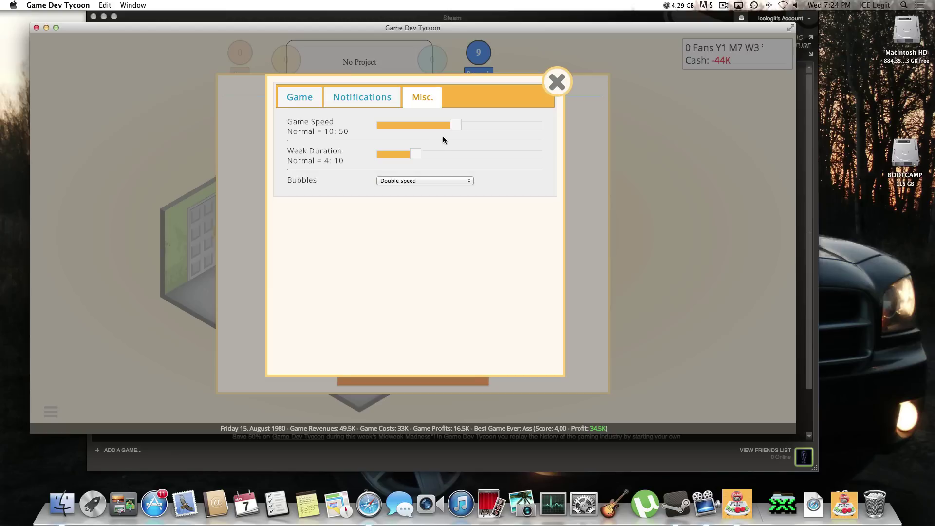
pyautogui.moveTo(444, 125); pyautogui.dragTo(543, 125)
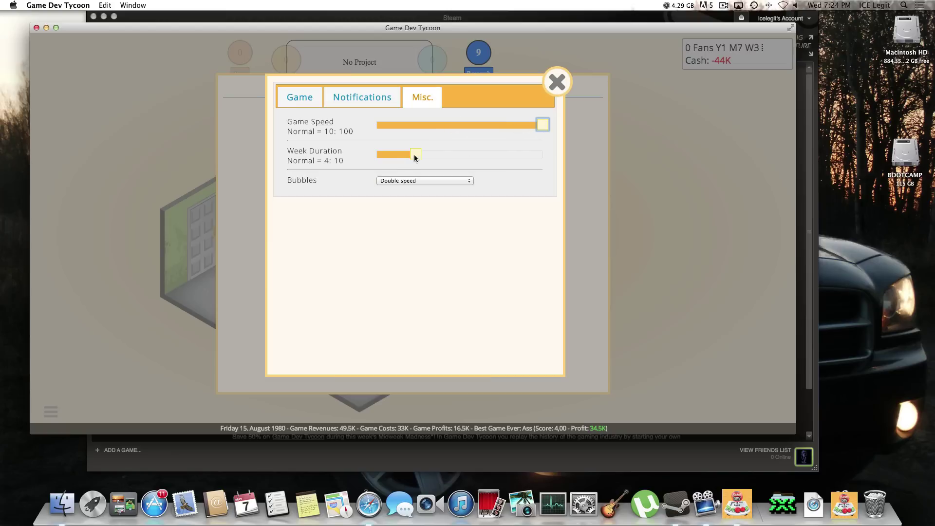
pyautogui.moveTo(415, 155); pyautogui.dragTo(496, 155)
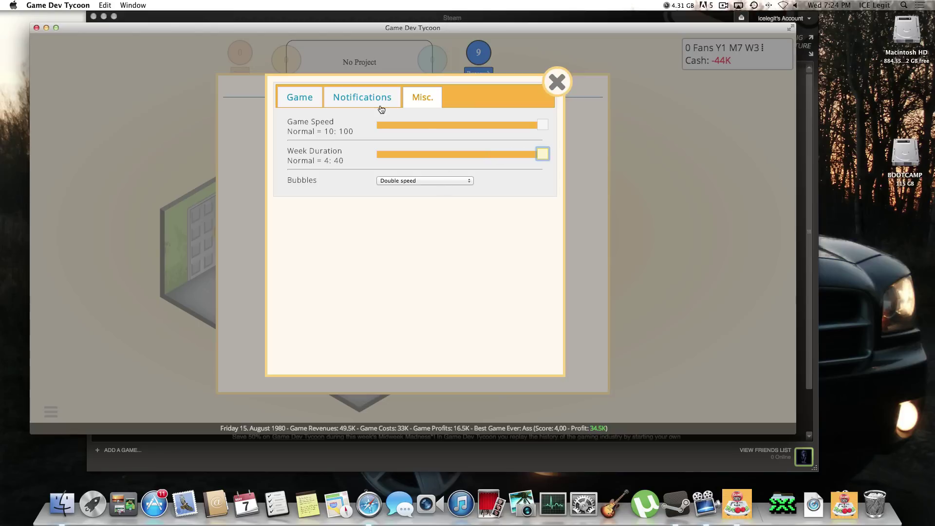
pyautogui.click(299, 99)
pyautogui.scroll(-1, 341, 121)
# Close the settings and resume the game.
pyautogui.click(556, 83)
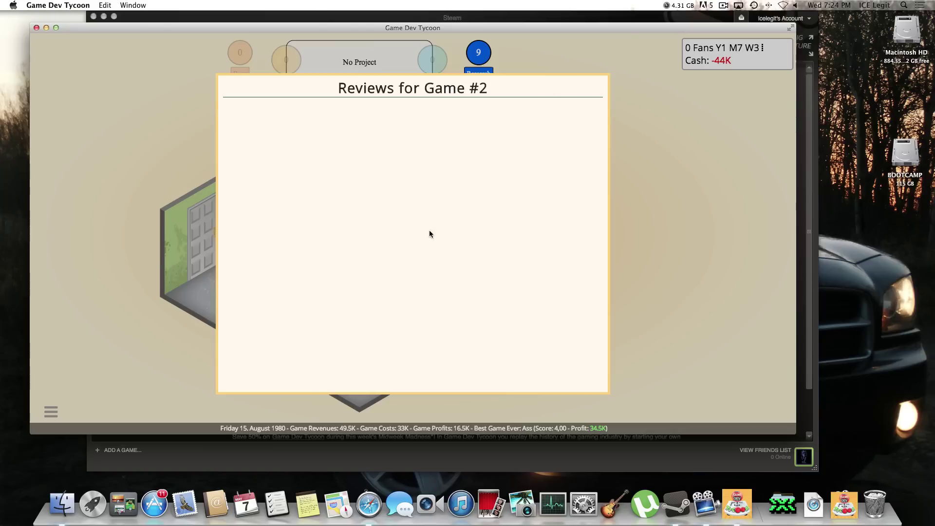
pyautogui.click(52, 411)
pyautogui.click(402, 98)
# Start a new game in a save slot and confirm the first game's genre.
pyautogui.click(56, 413)
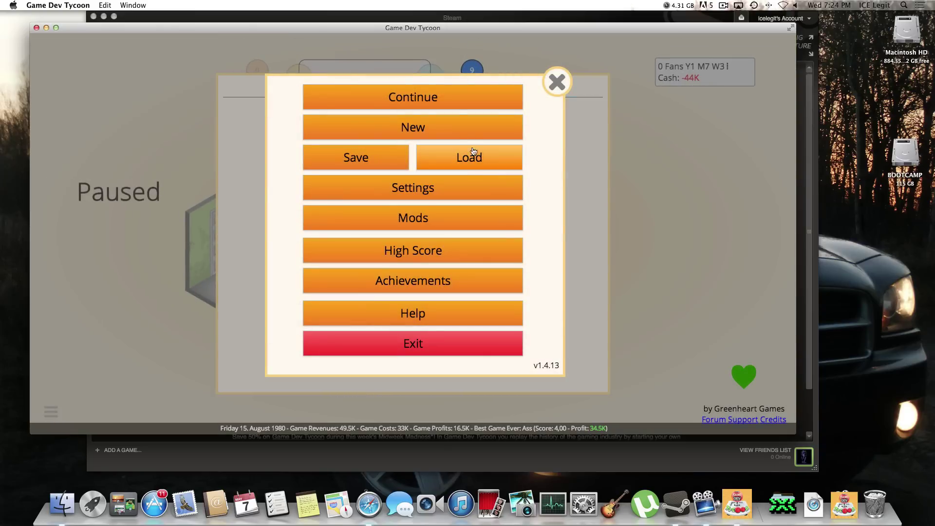
pyautogui.click(459, 132)
pyautogui.click(417, 294)
pyautogui.click(396, 181)
pyautogui.click(412, 156)
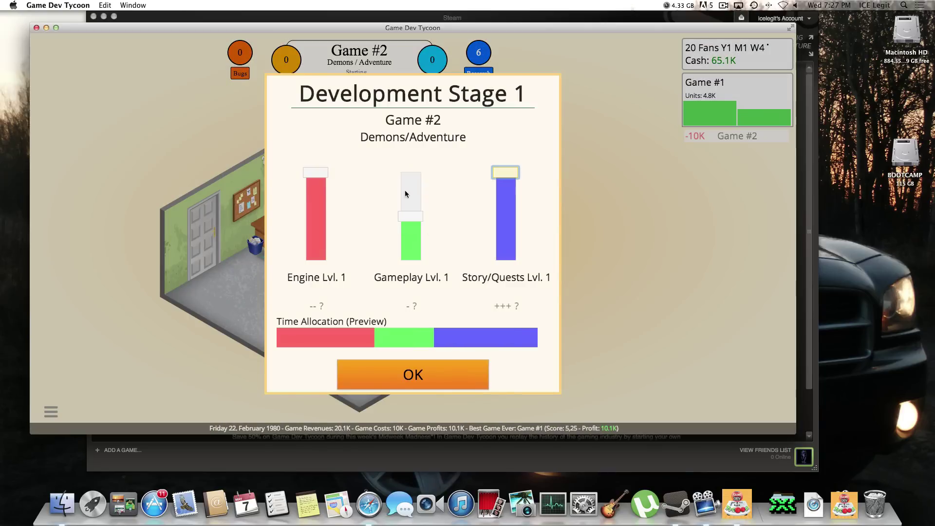
# Cut Engine time to zero for Game #2's stage, then view Game #1's engine specs, sales and reviews.
pyautogui.moveTo(317, 176); pyautogui.dragTo(316, 259)
pyautogui.click(424, 372)
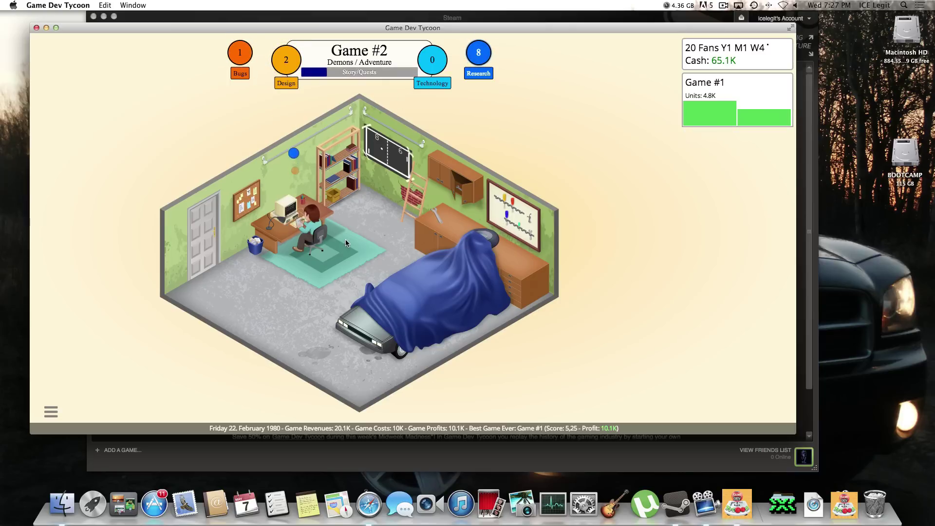
pyautogui.click(713, 99)
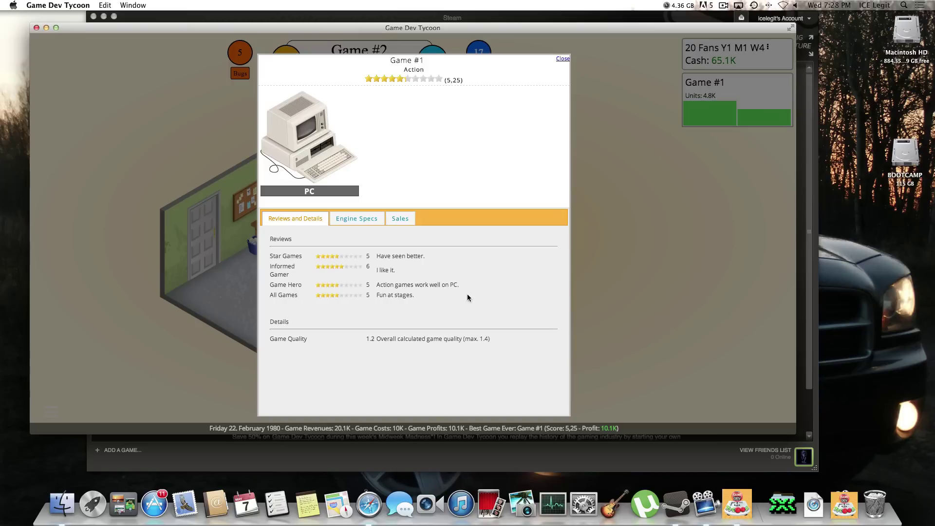
pyautogui.click(359, 217)
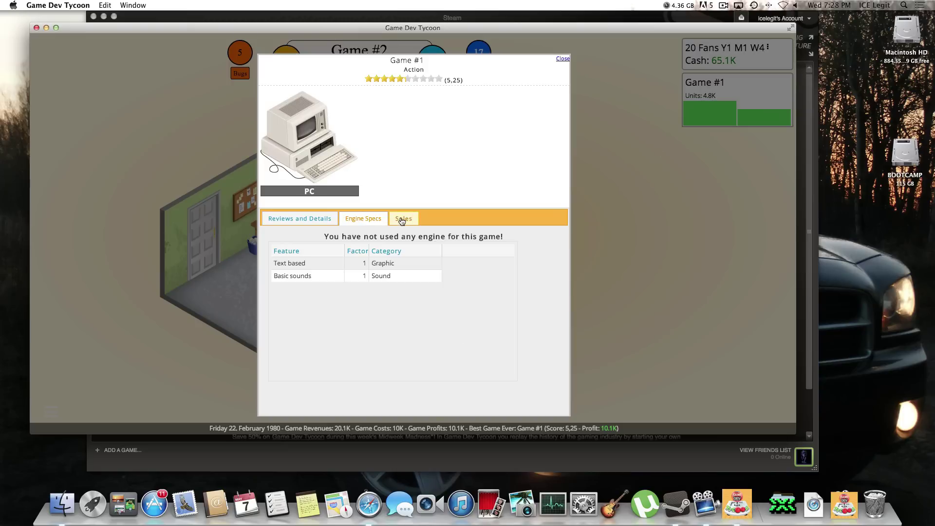
pyautogui.click(401, 220)
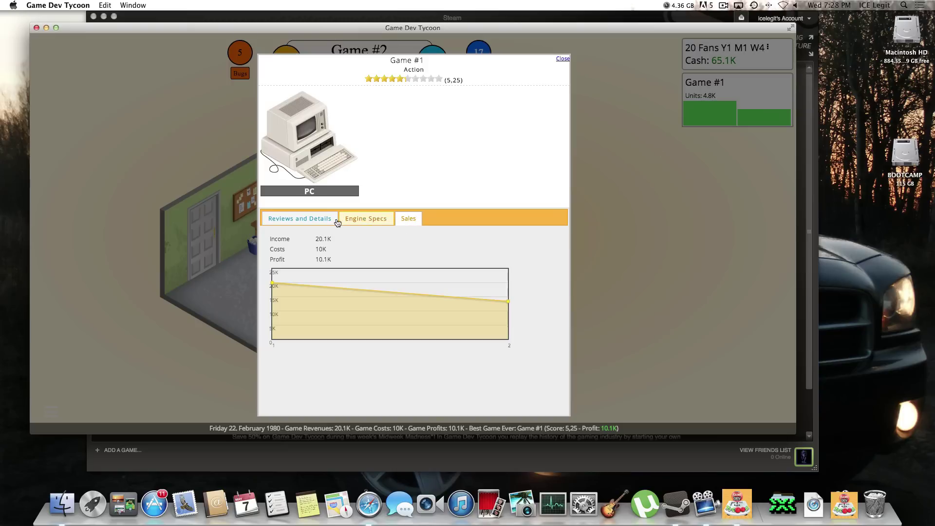
pyautogui.click(302, 219)
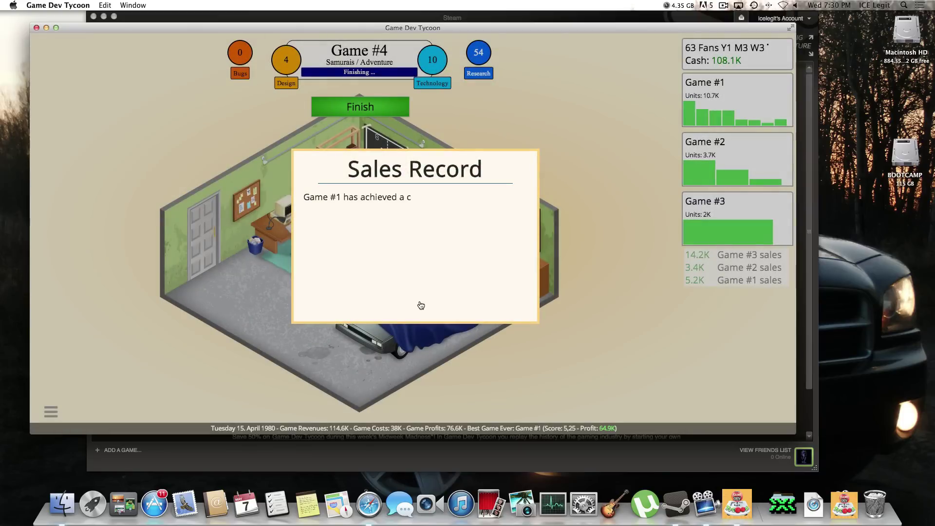
# Dismiss the sales record, check Game #3's details, decline contract work and finish Game #4.
pyautogui.click(418, 309)
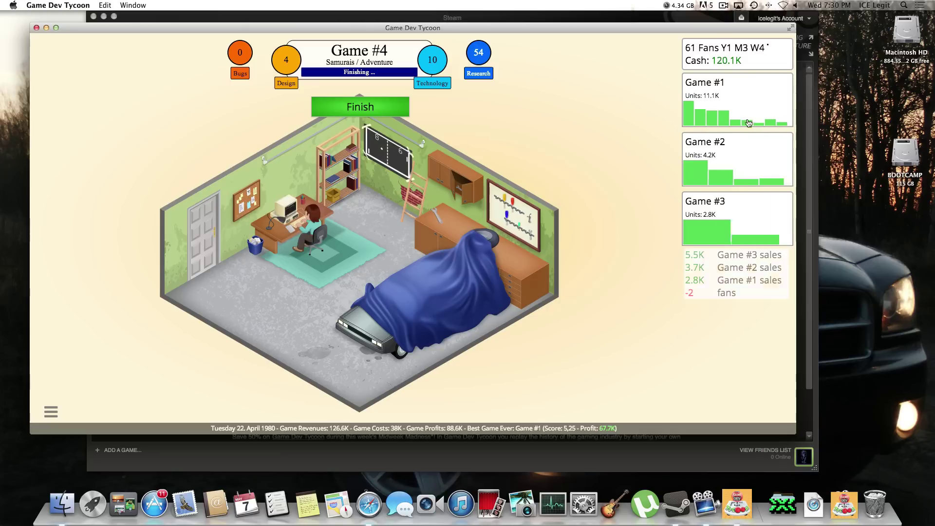
pyautogui.click(732, 244)
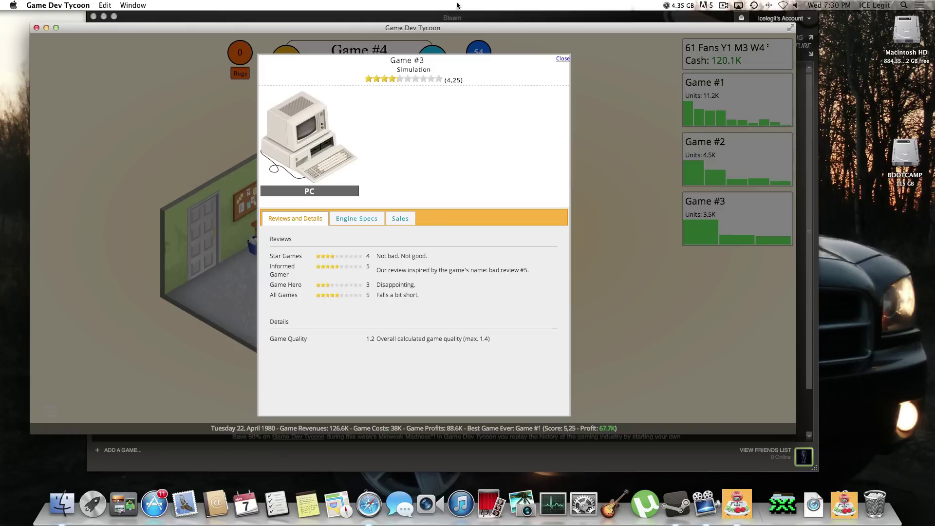
pyautogui.click(562, 59)
pyautogui.press('Escape')
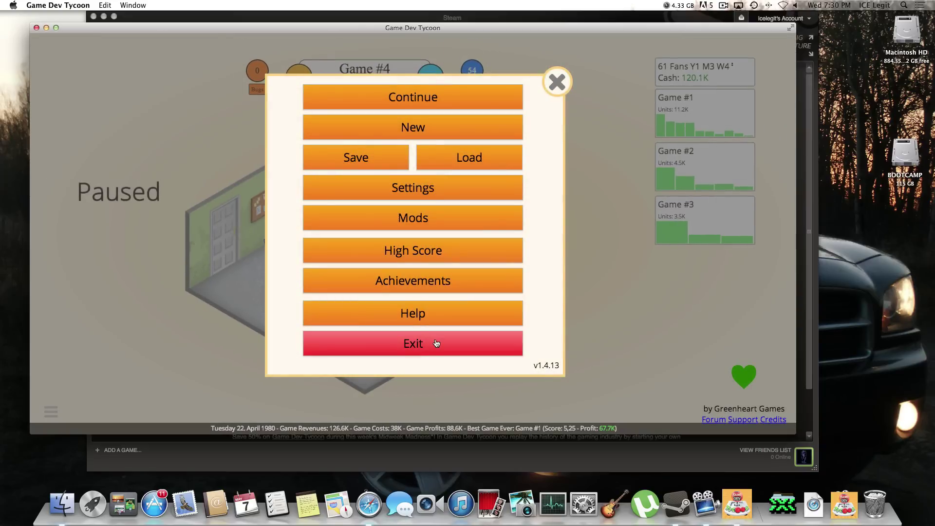
pyautogui.click(552, 85)
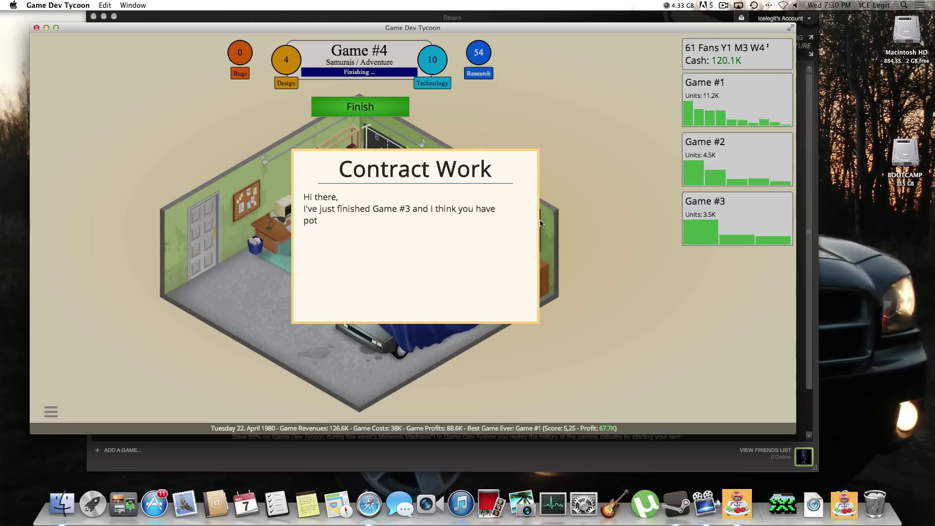
pyautogui.click(427, 305)
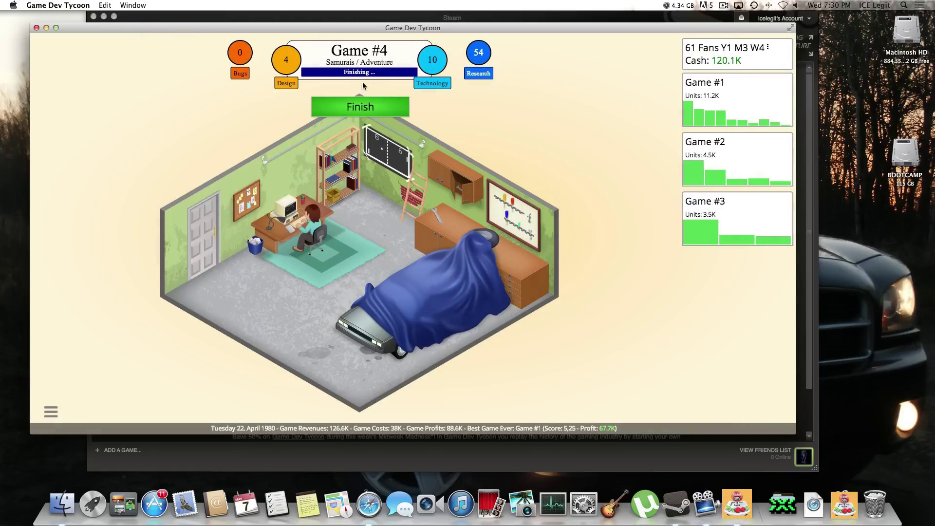
pyautogui.click(382, 115)
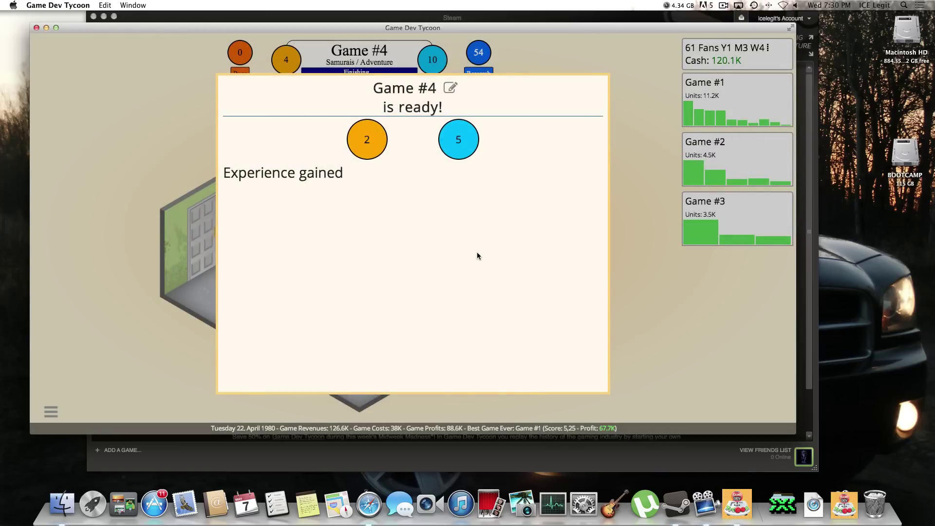